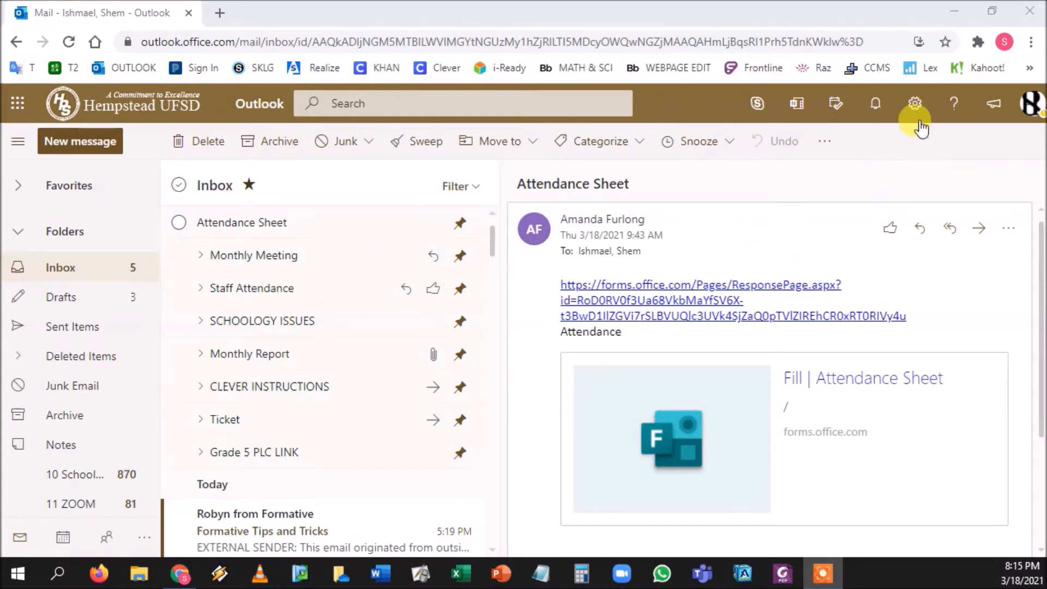
Preview several designs from the full list of Outlook themes and apply the mountain landscape theme.
left_click(915, 104)
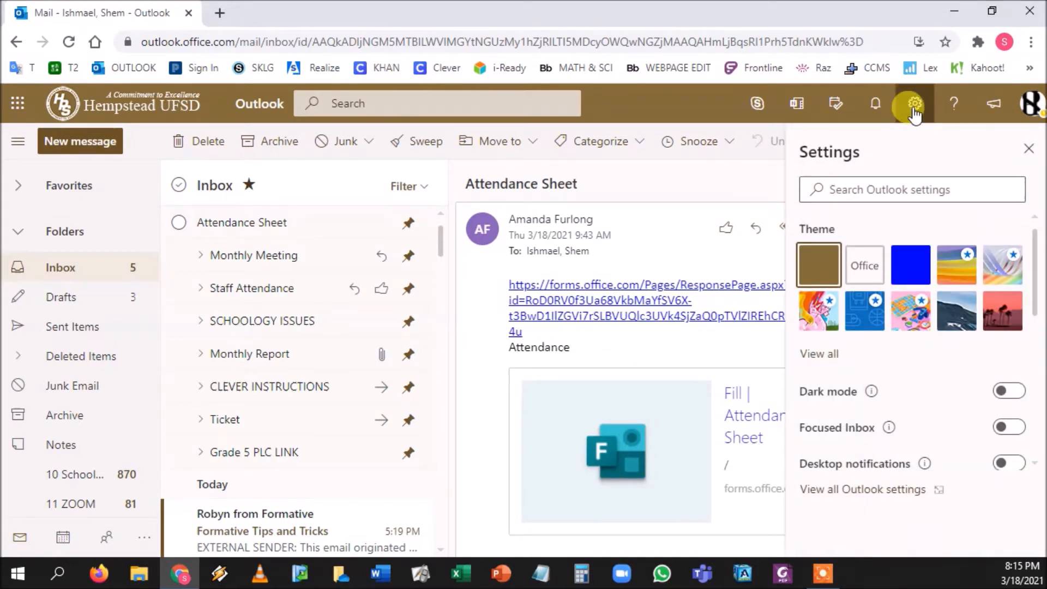
left_click(836, 356)
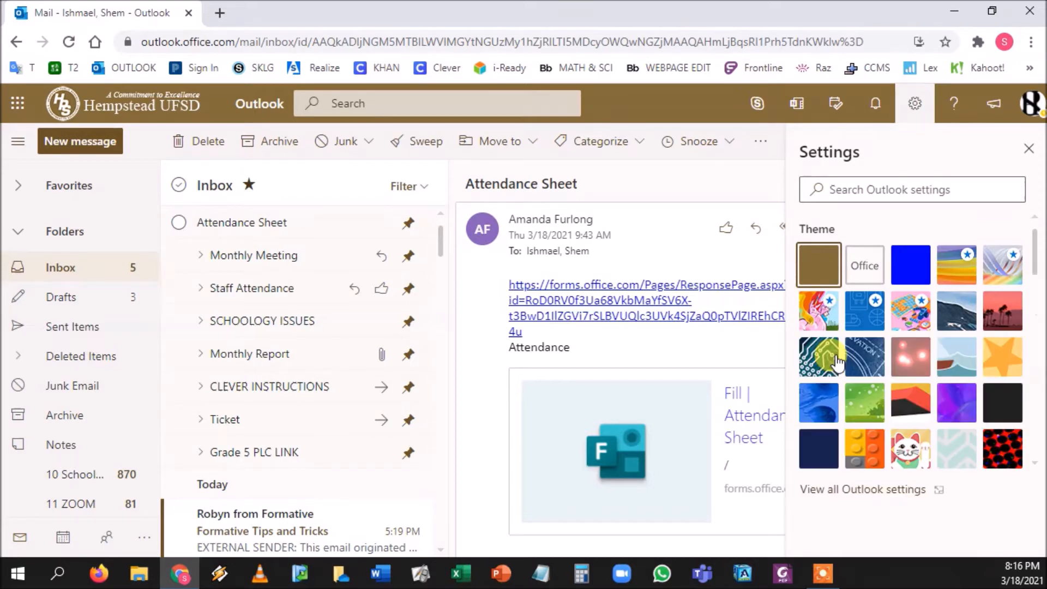
left_click(959, 279)
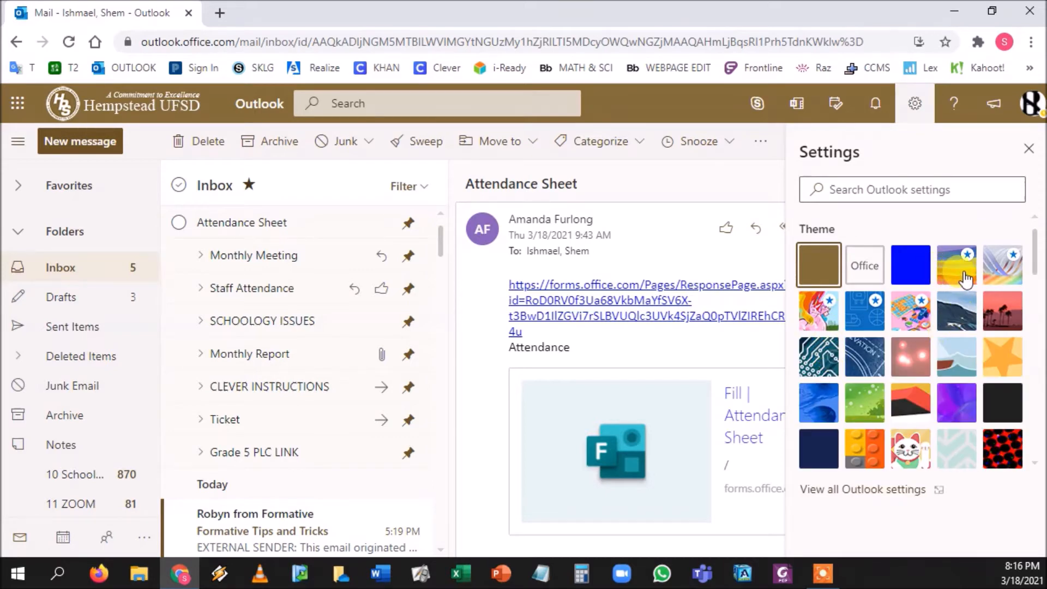
left_click(994, 277)
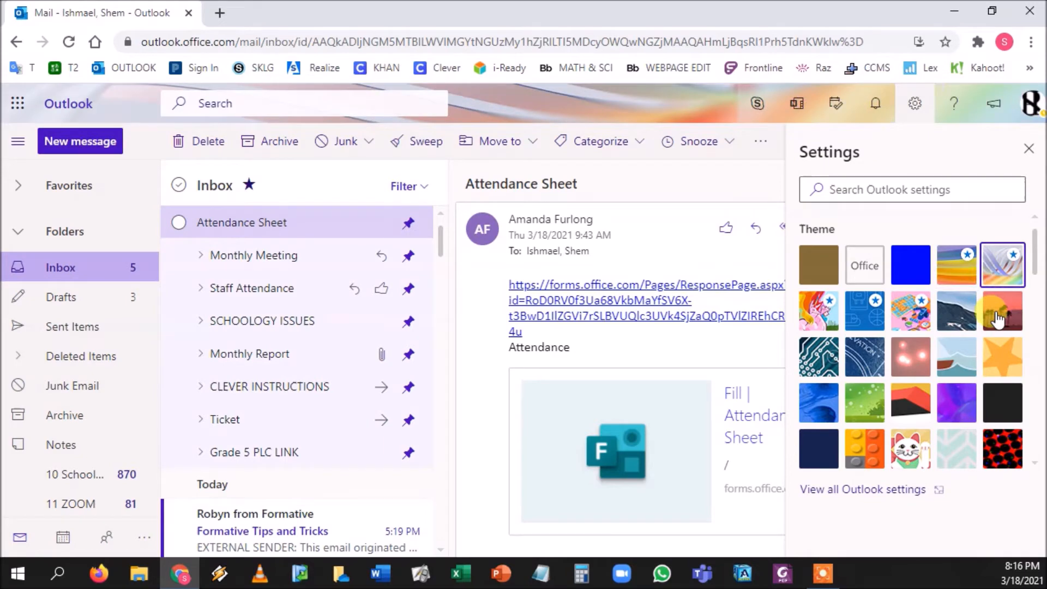
left_click(998, 318)
left_click(953, 318)
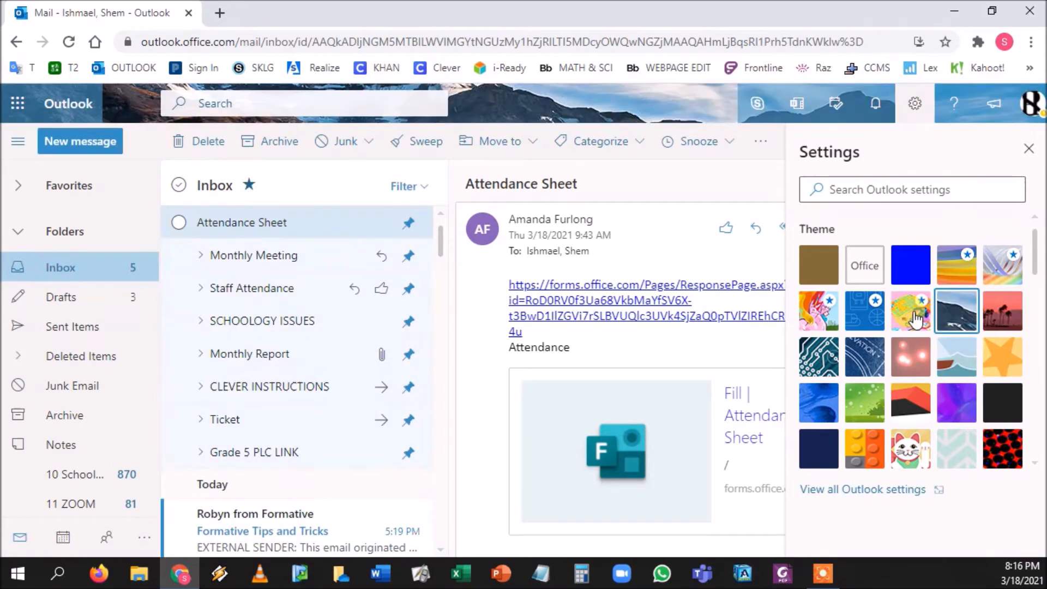
left_click(917, 320)
left_click(857, 317)
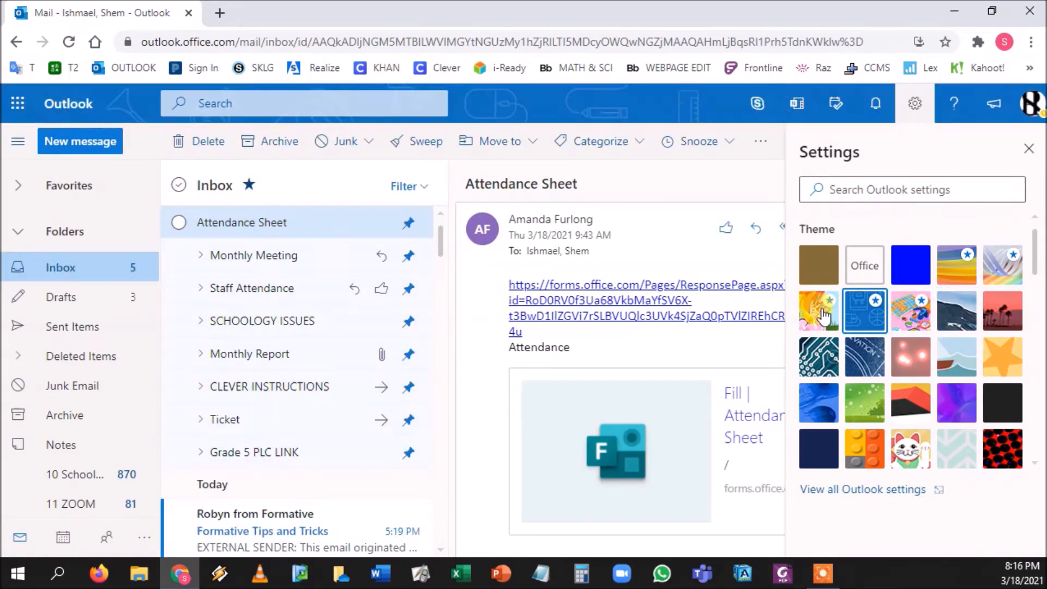
left_click(821, 315)
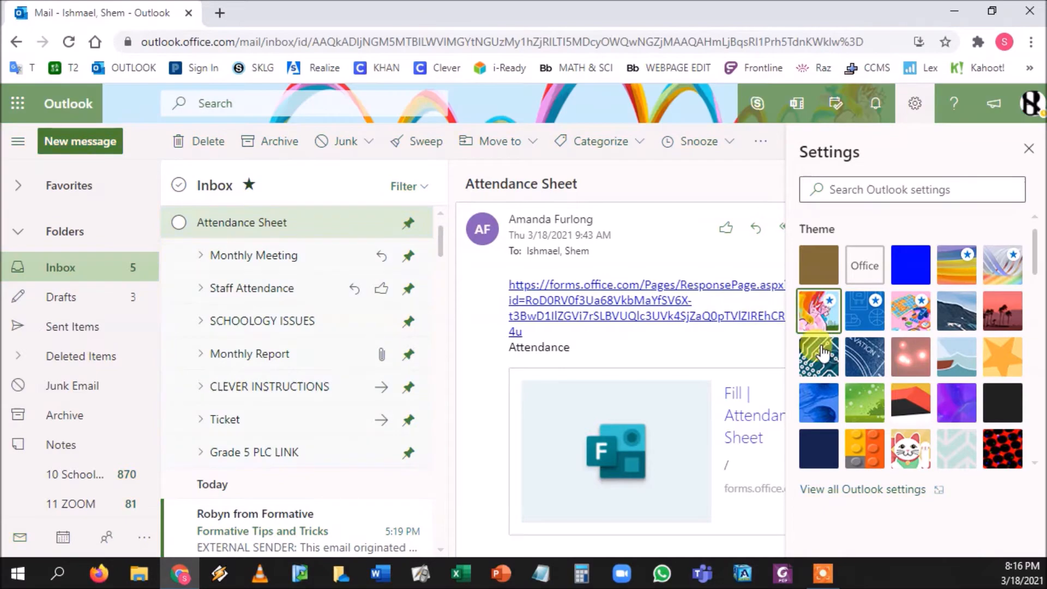
left_click(865, 355)
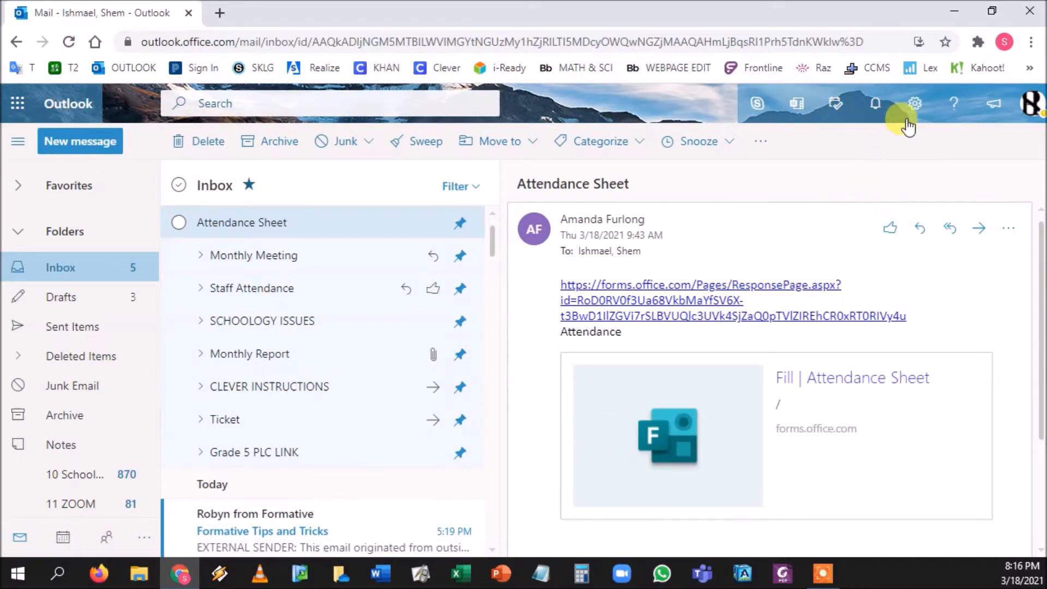
Turn on Focused Inbox in the Outlook settings.
left_click(915, 103)
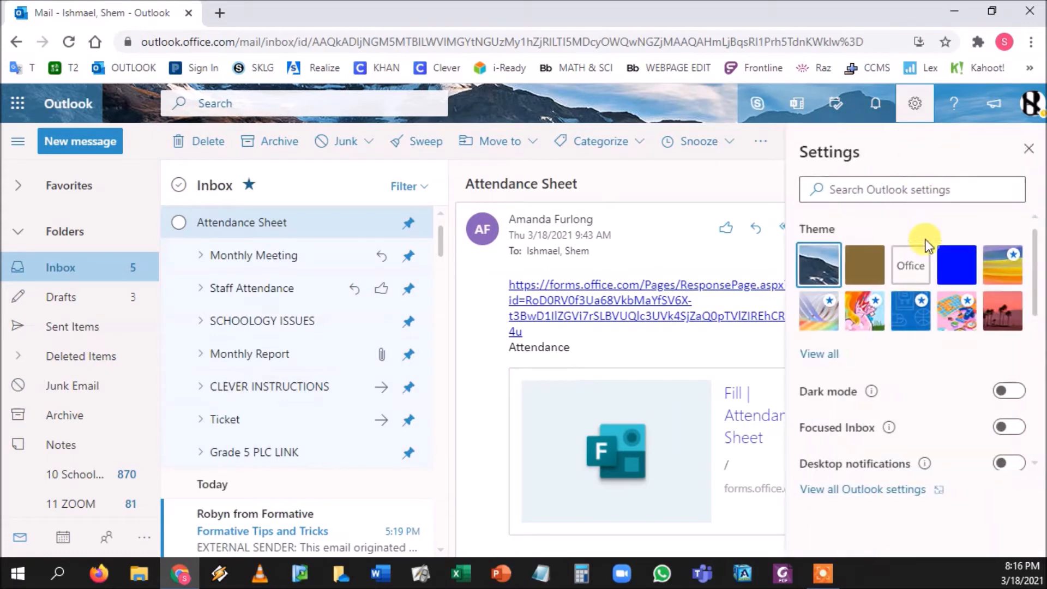
scroll(929, 302, "down", 2)
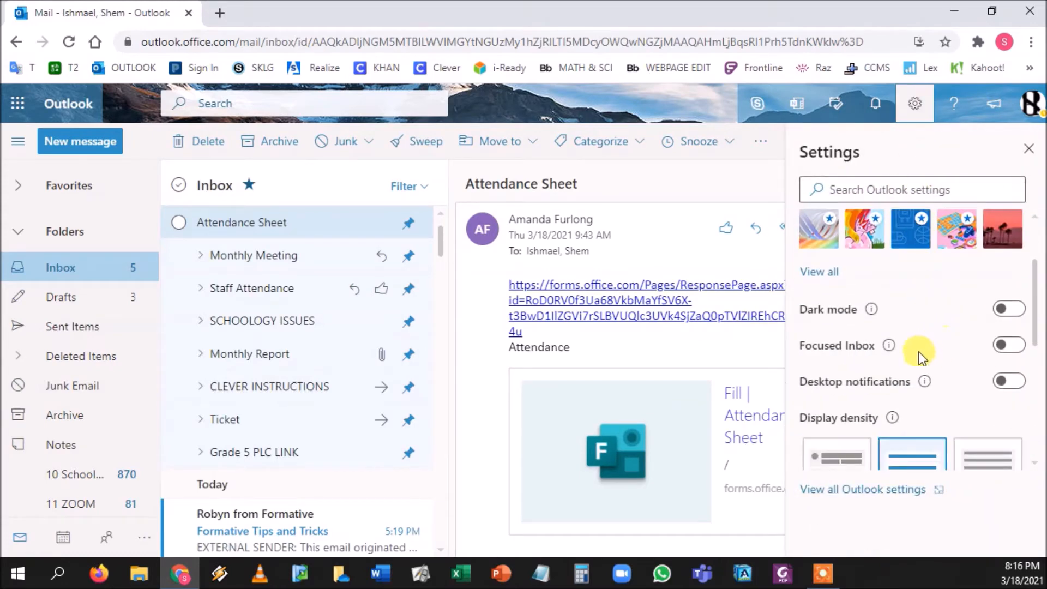
left_click(1009, 345)
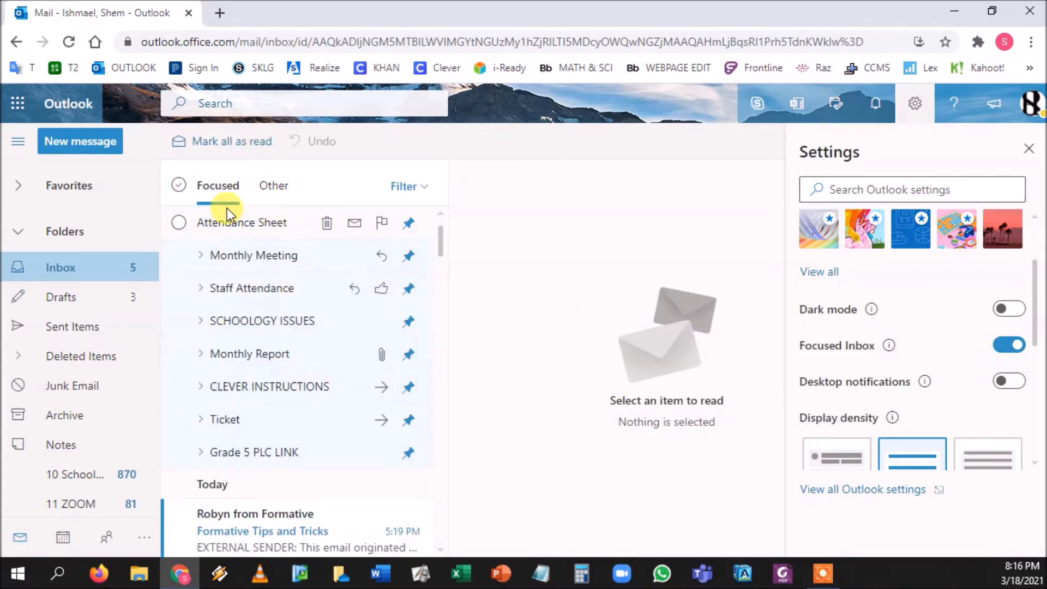
Compare the messages sorted into the Focused and Other lists, and close the settings.
scroll(227, 208, "down", 2)
scroll(227, 207, "up", 2)
left_click(274, 184)
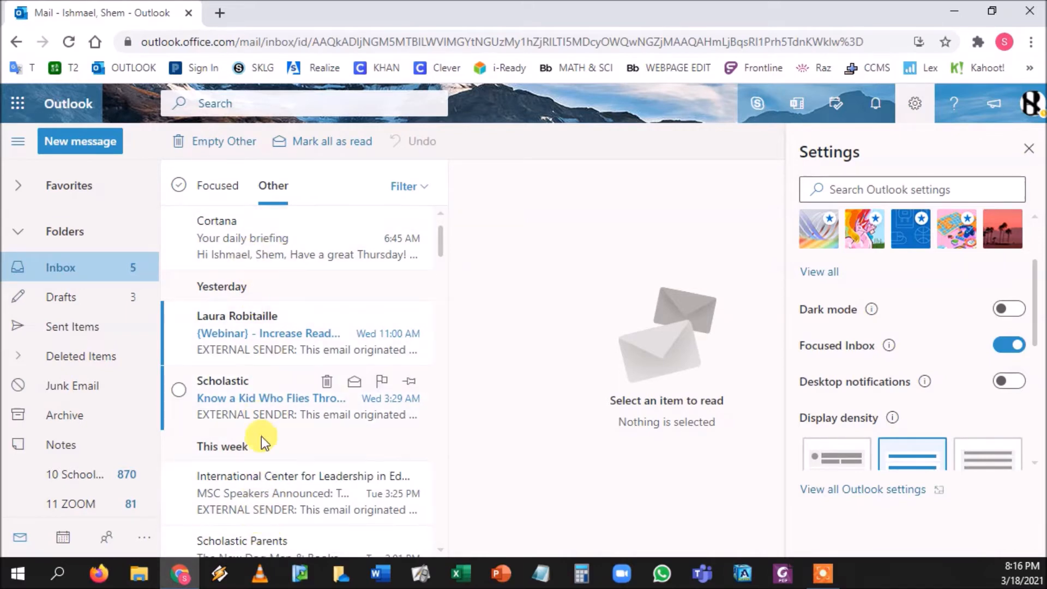
left_click(218, 194)
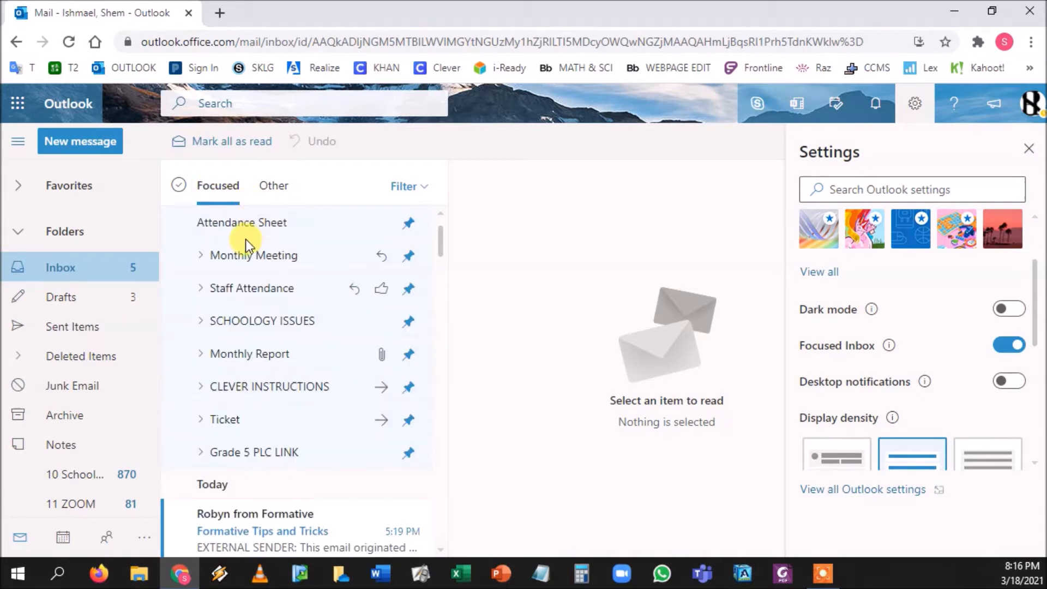
scroll(245, 243, "down", 3)
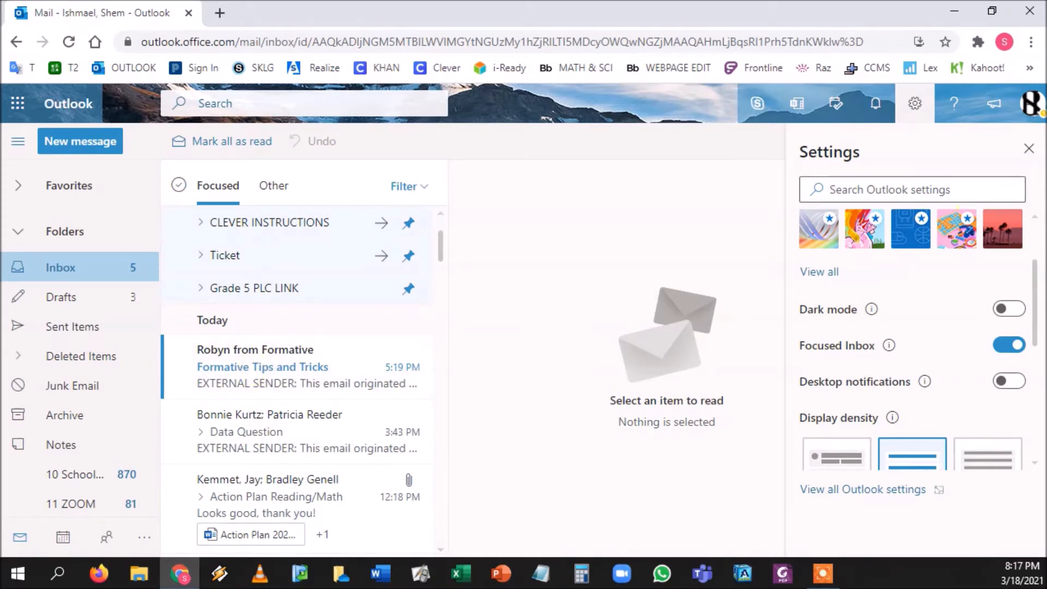
left_click(1030, 149)
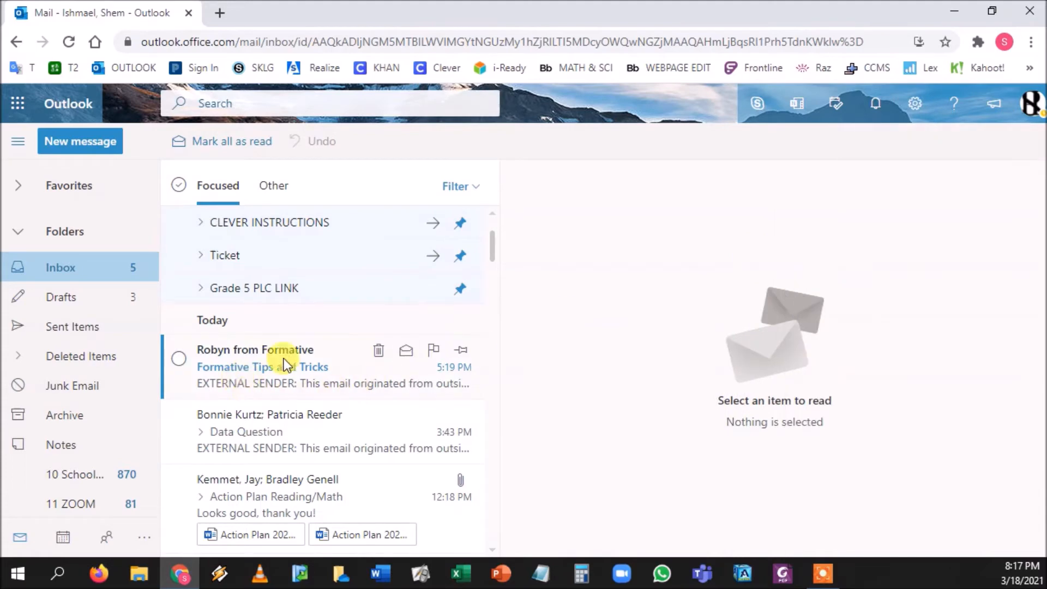
Always move messages from the Formative Tips and Tricks sender to the Other inbox and confirm the rule.
left_click(284, 358)
right_click(284, 359)
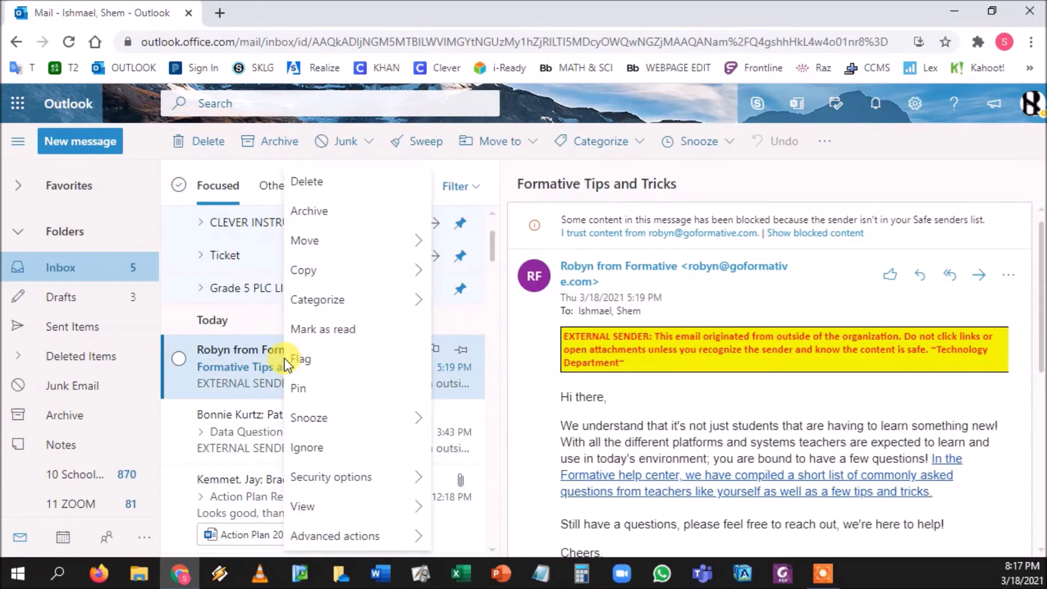
mouse_move(384, 263)
mouse_move(388, 243)
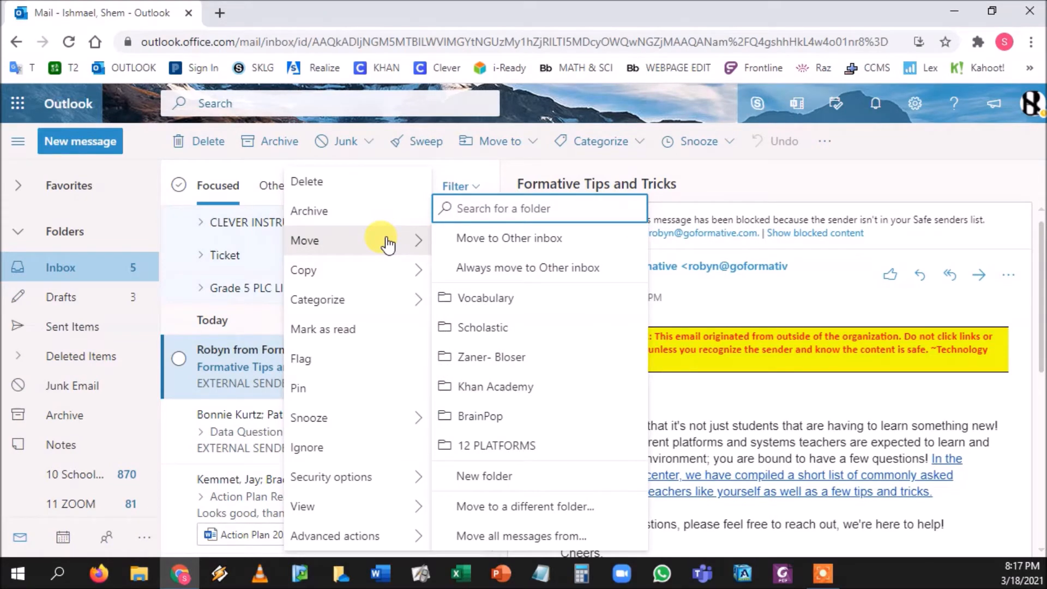
left_click(528, 267)
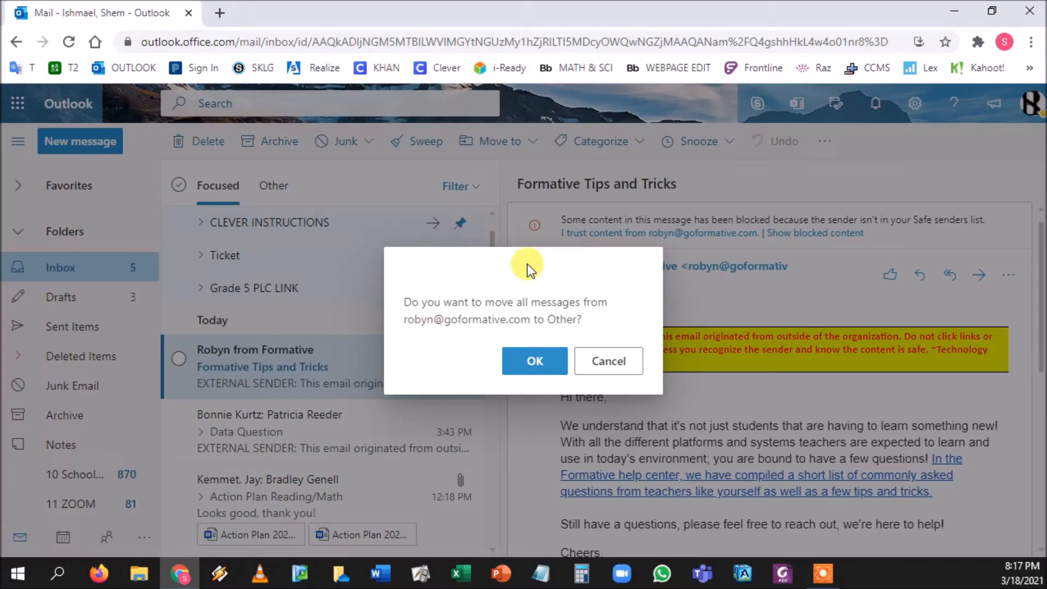
left_click(528, 361)
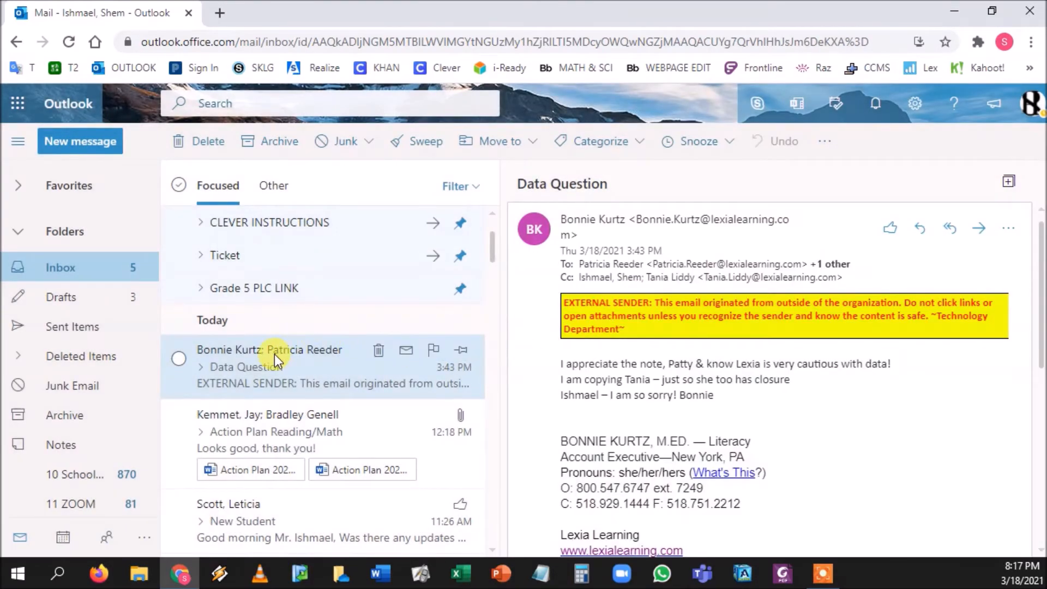
Set all messages from the Learning A-Z sender to always move to the Other inbox.
scroll(274, 355, "down", 5)
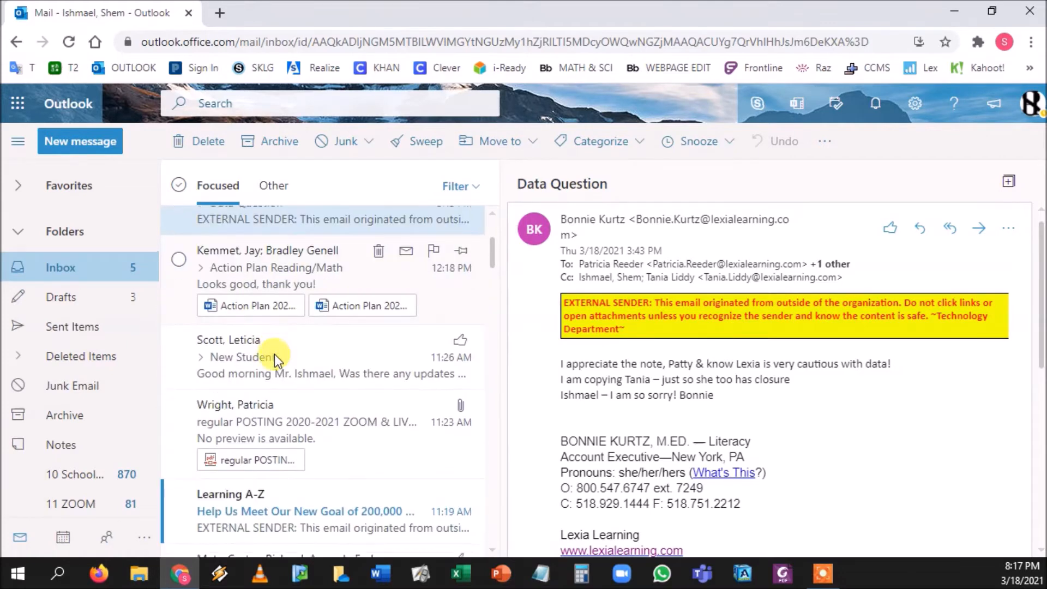
left_click(279, 422)
right_click(279, 422)
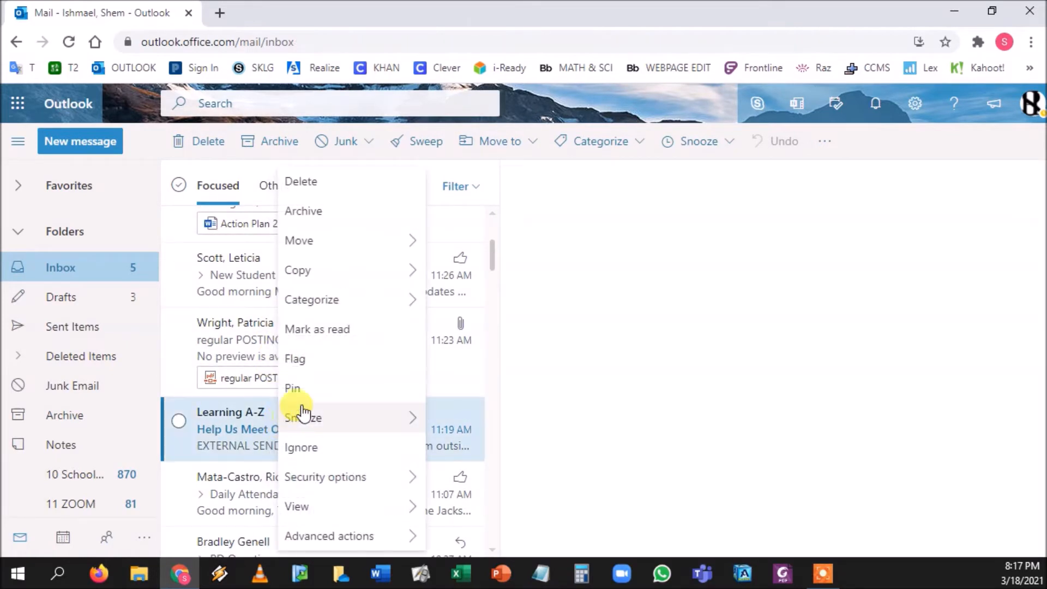
mouse_move(354, 245)
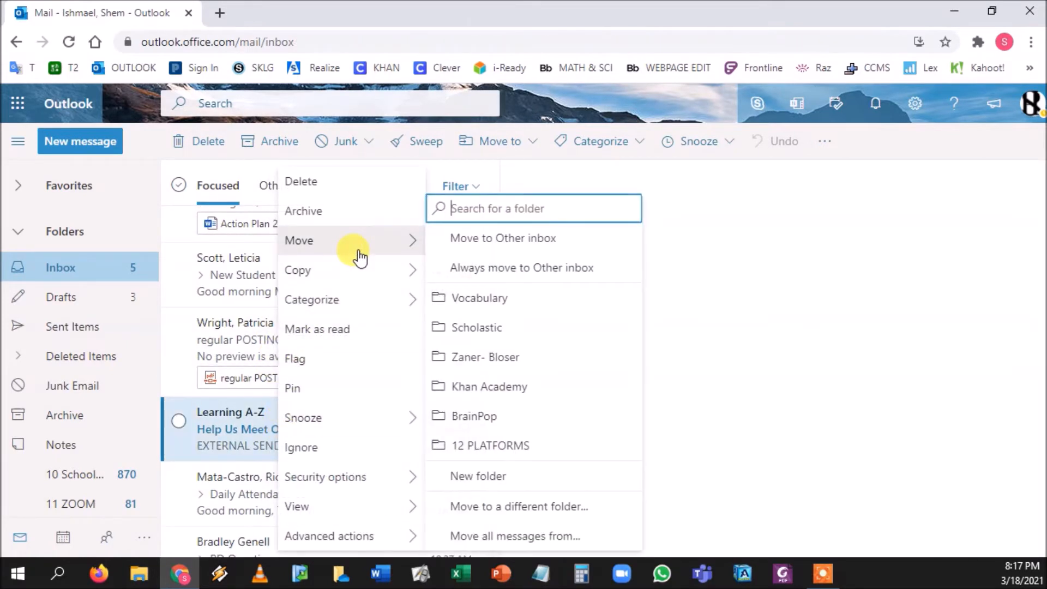
left_click(465, 266)
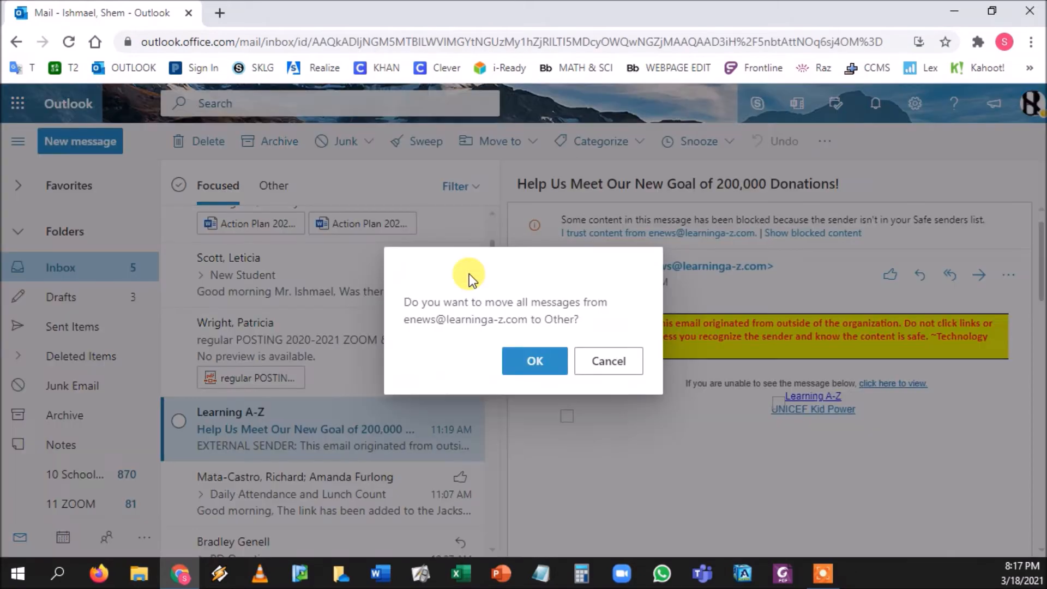
left_click(511, 370)
Look through the 10 Schoology and 11 ZOOM folders and return to the Inbox.
scroll(293, 403, "down", 10)
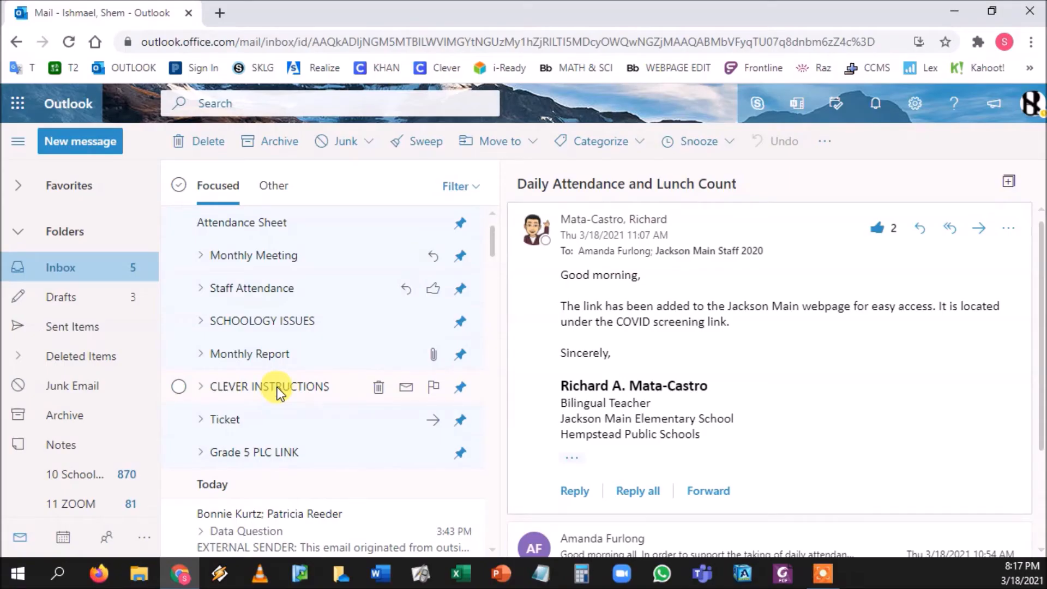
scroll(79, 308, "down", 2)
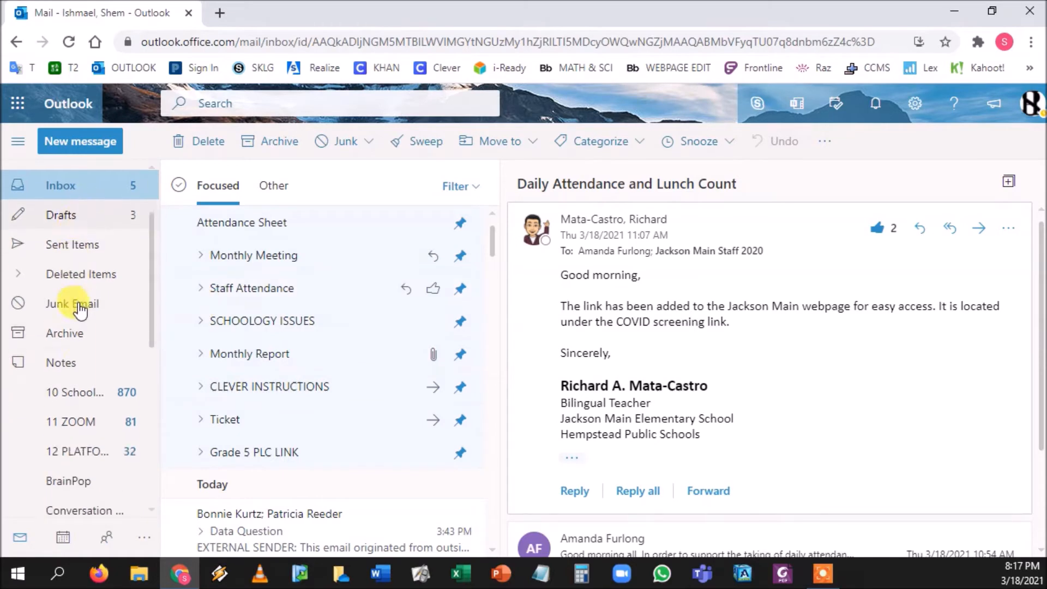
left_click(78, 393)
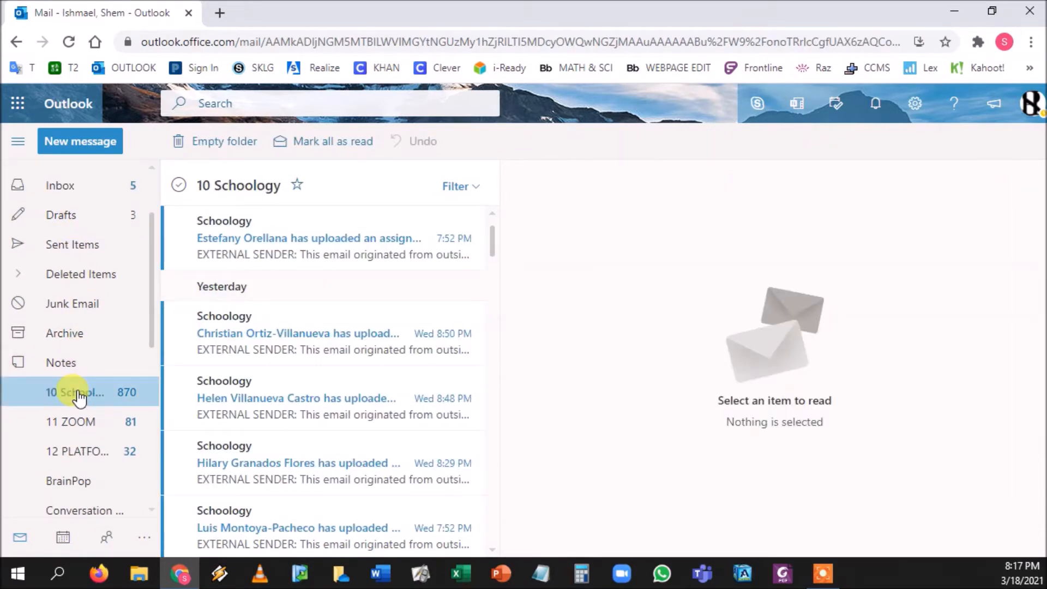
left_click(70, 420)
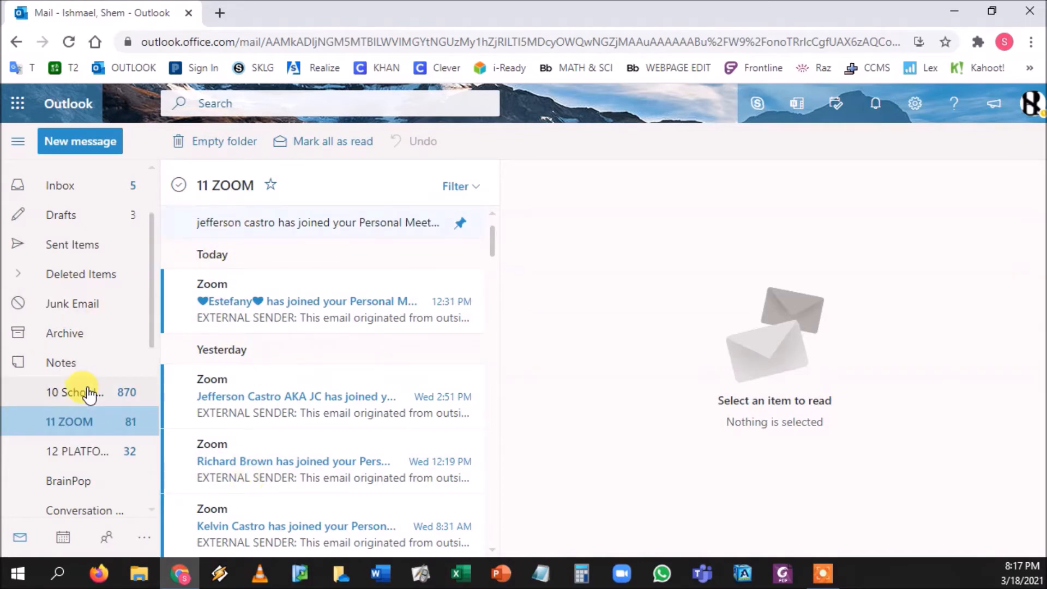
left_click(87, 393)
scroll(89, 306, "up", 2)
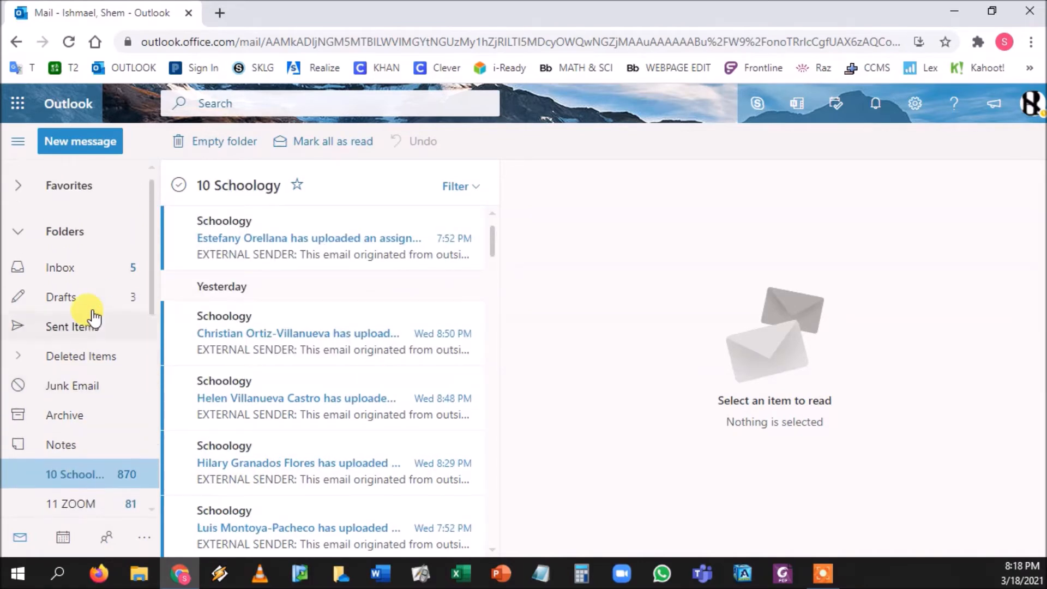
left_click(102, 275)
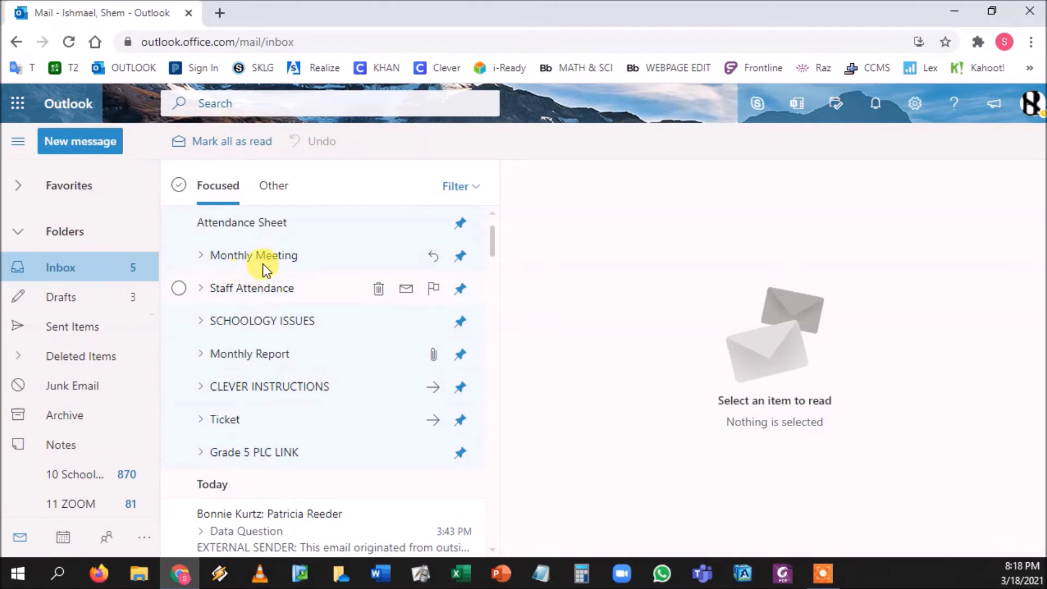
Check the Other list for the redirected messages and view Cortana's daily briefing message.
left_click(265, 191)
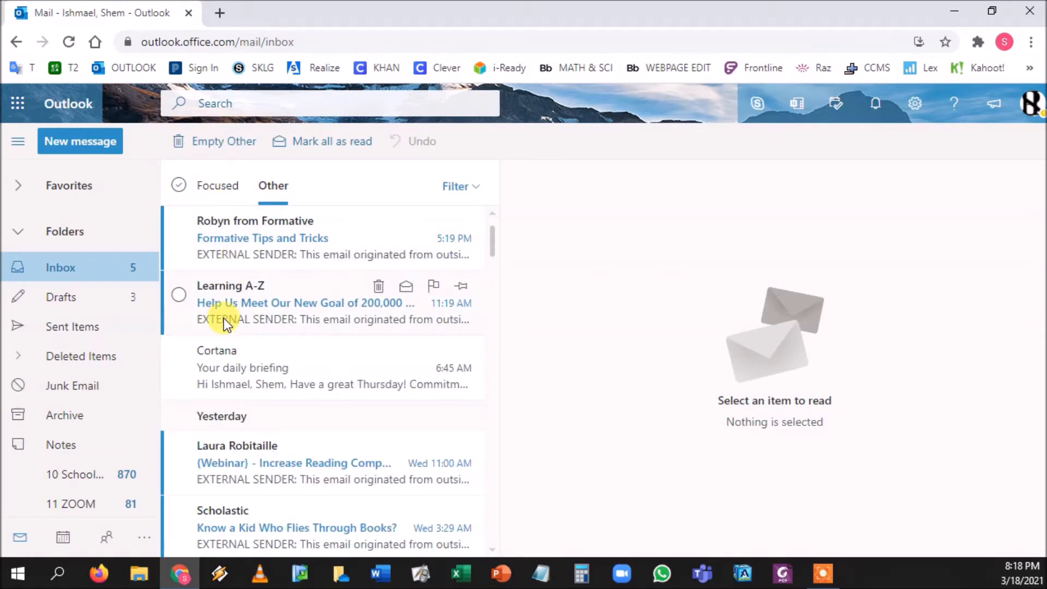
scroll(225, 322, "down", 1)
left_click(225, 287)
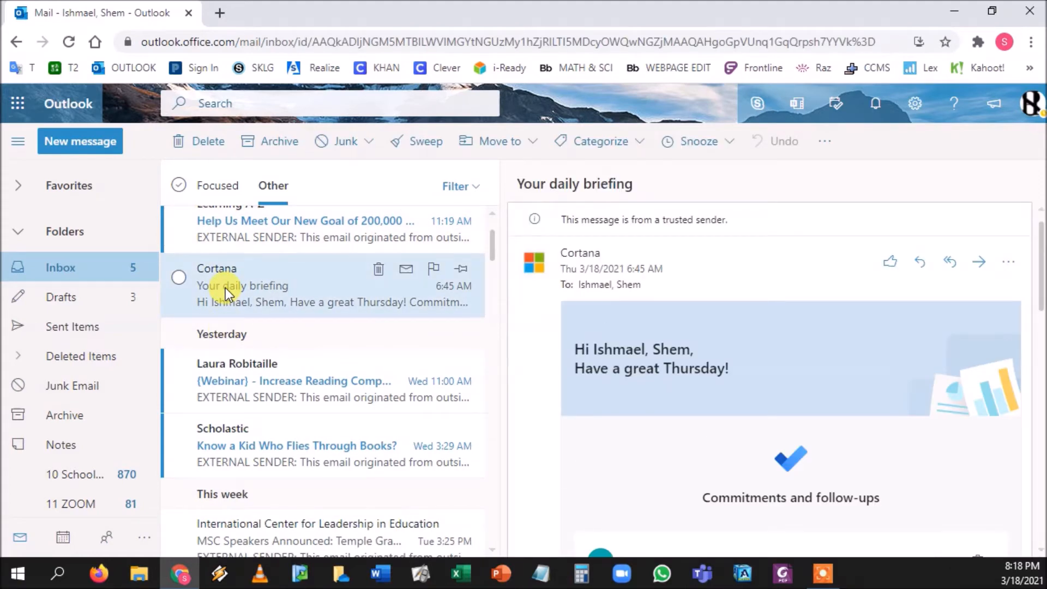
scroll(225, 287, "up", 1)
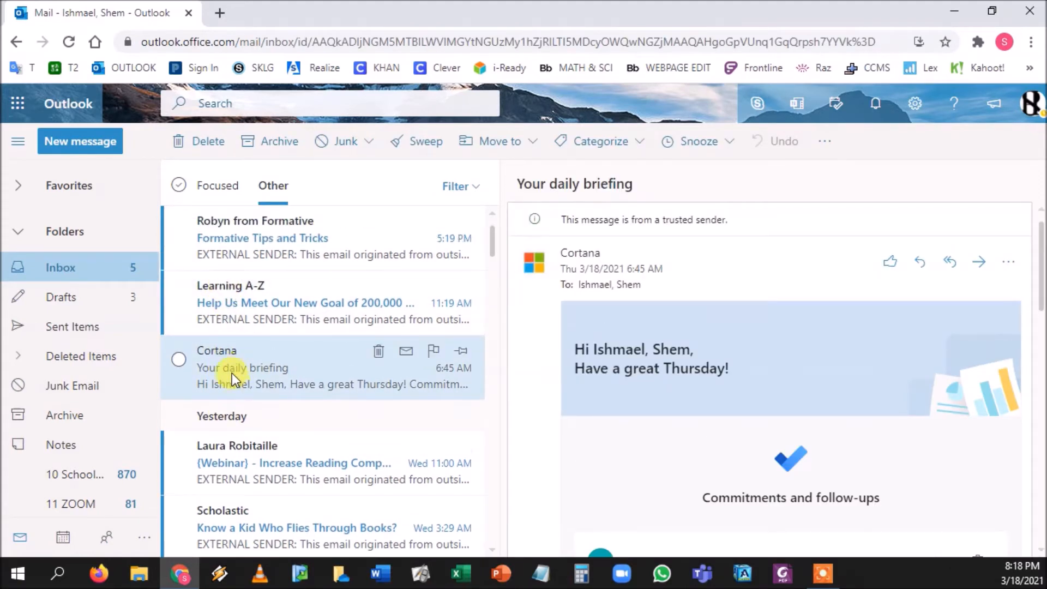
scroll(231, 337, "down", 3)
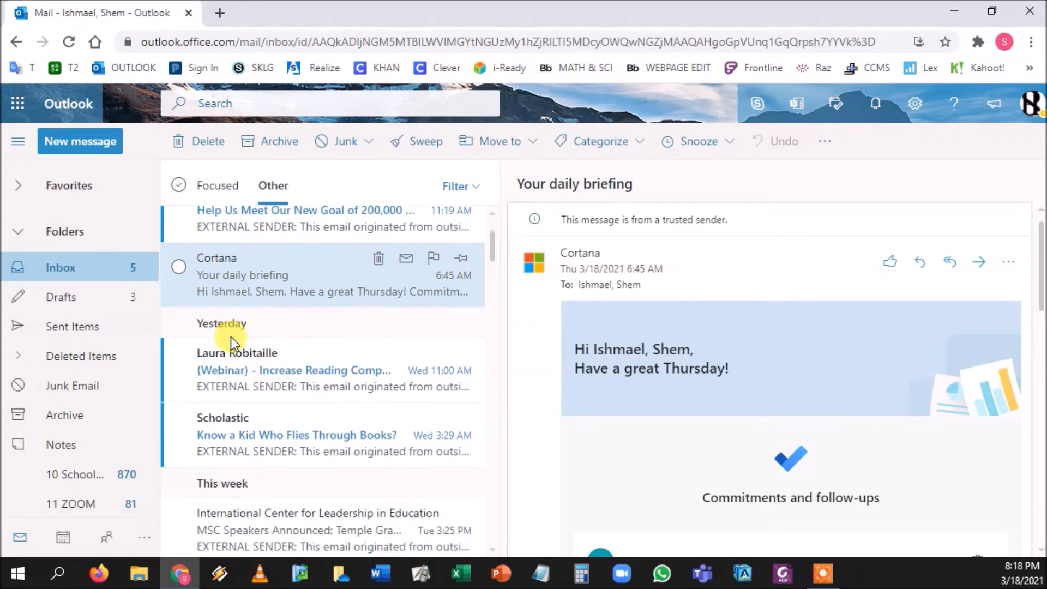
scroll(229, 329, "up", 2)
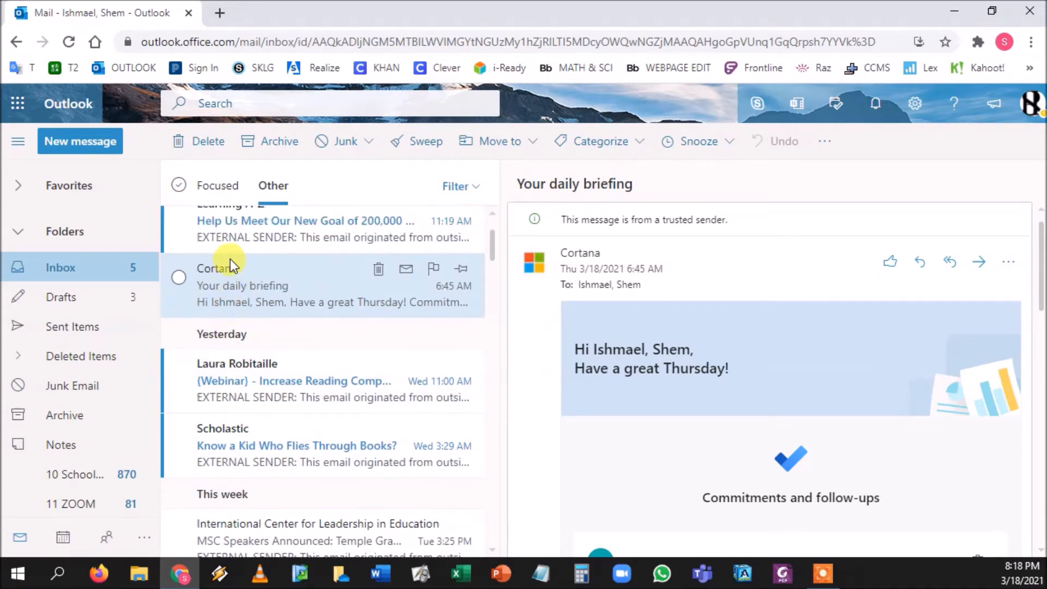
Start a move rule for Cortana's messages that covers all messages from the Inbox folder and any future messages.
right_click(233, 263)
mouse_move(293, 241)
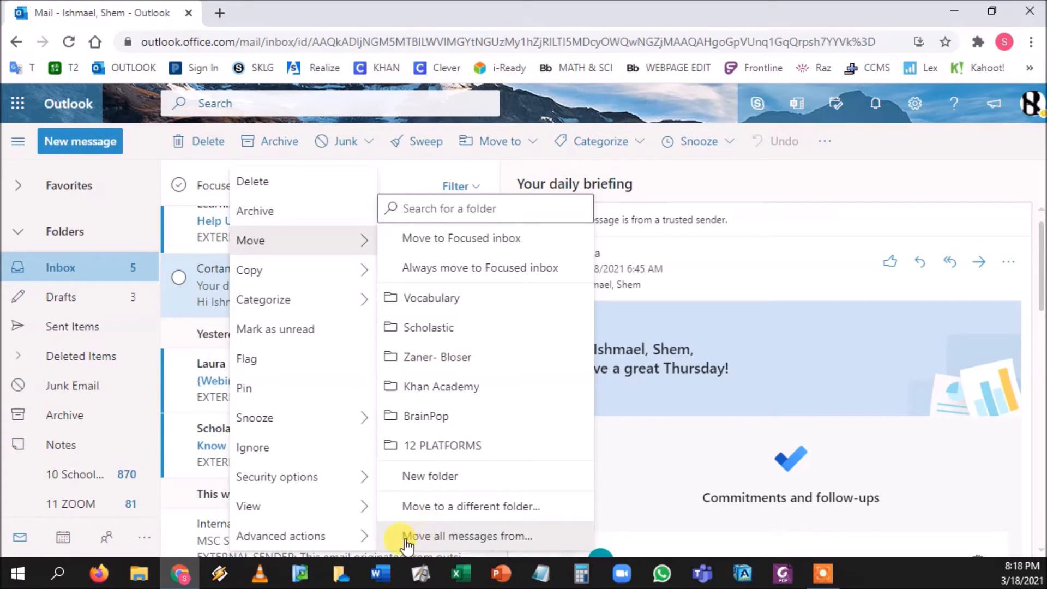
left_click(474, 537)
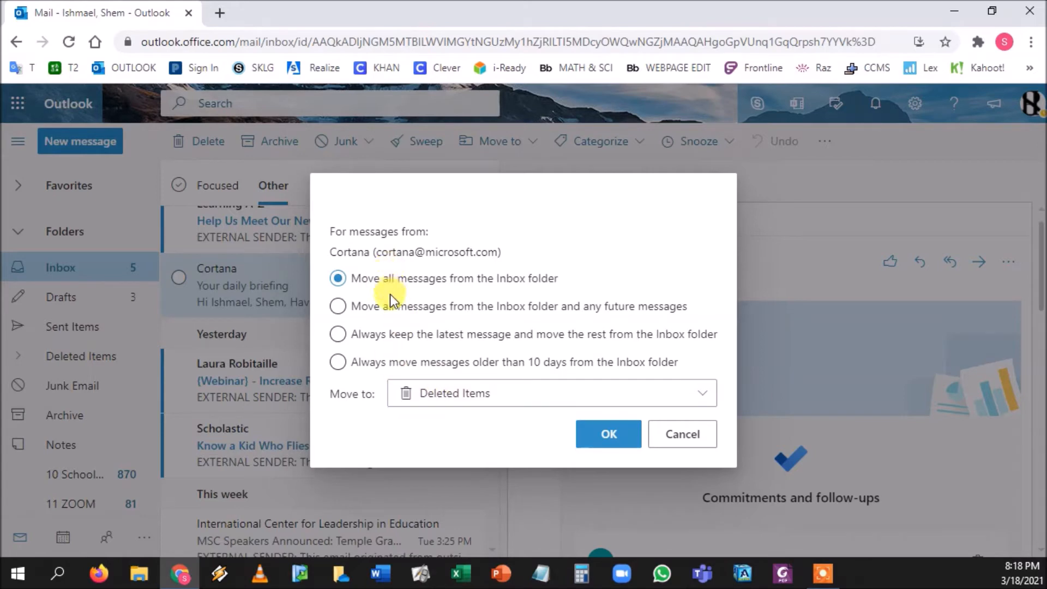
left_click(391, 309)
Create a new folder named Cortana as the rule's destination and confirm the move.
left_click(466, 401)
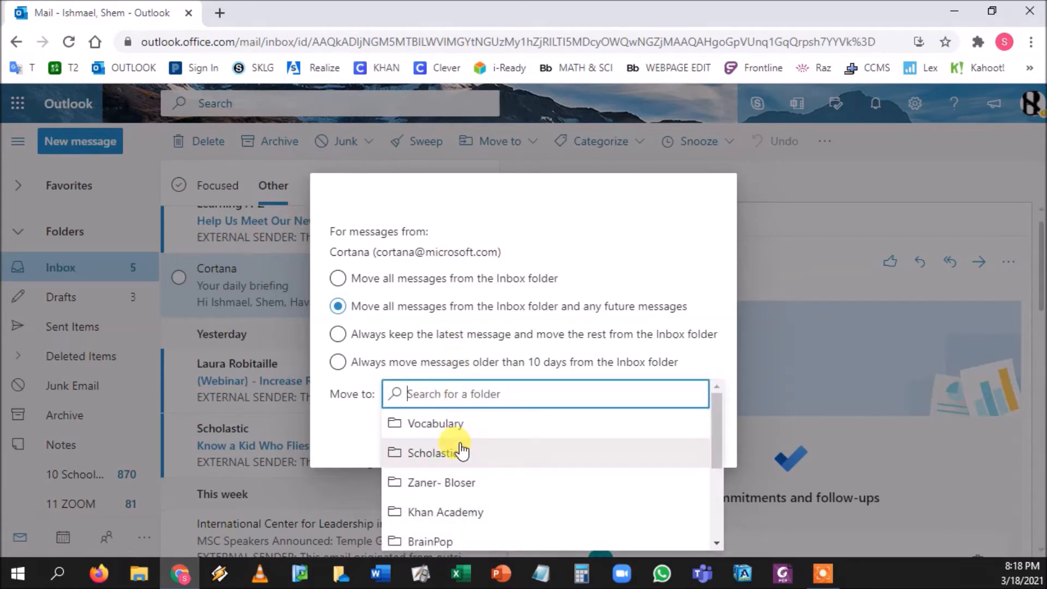
scroll(463, 451, "down", 2)
scroll(462, 450, "down", 2)
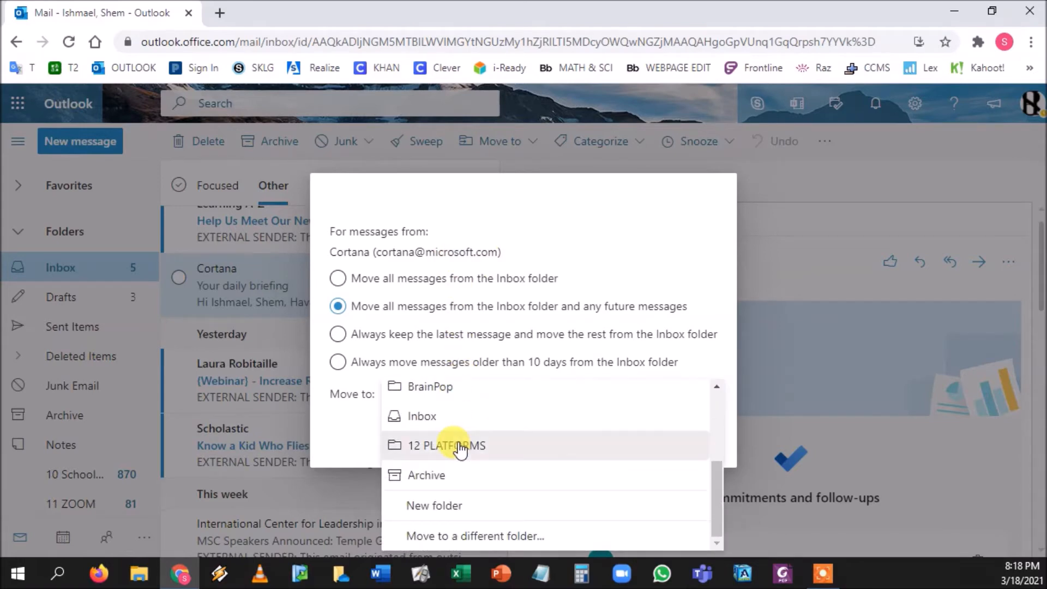
left_click(454, 507)
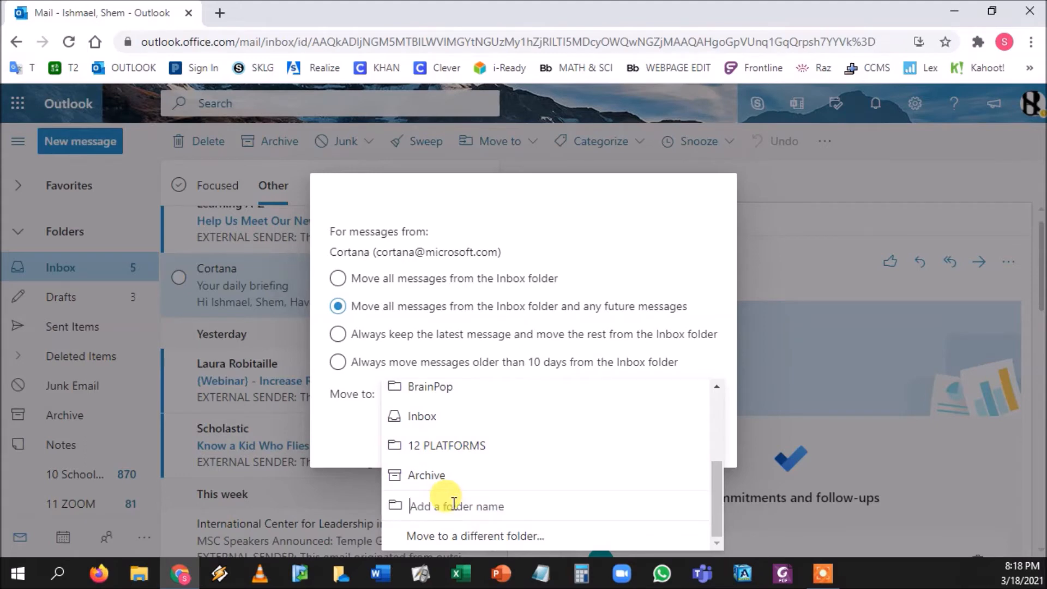
type("Cortana")
key("Return")
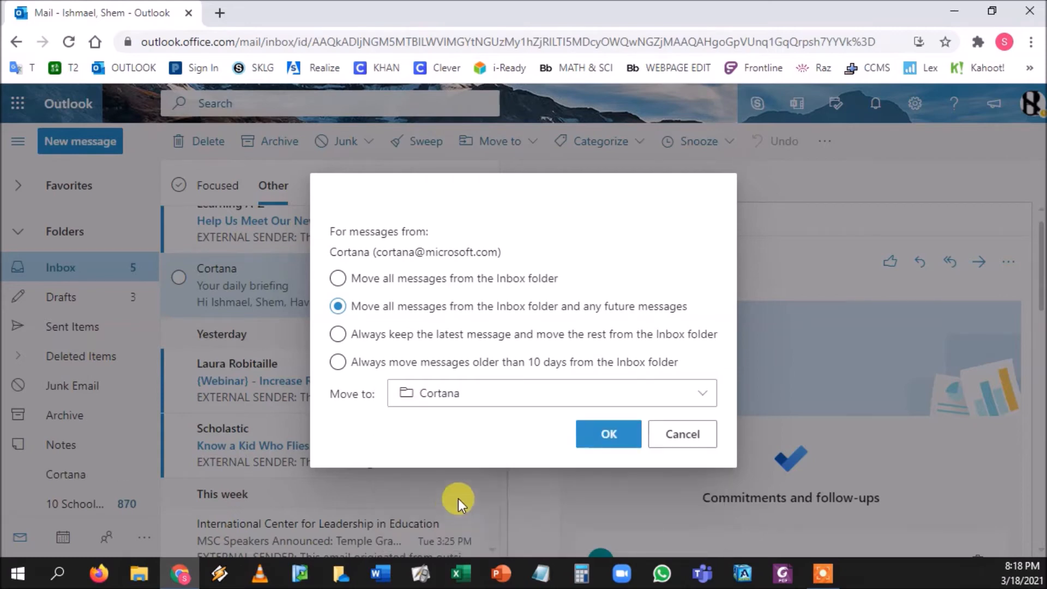
left_click(583, 431)
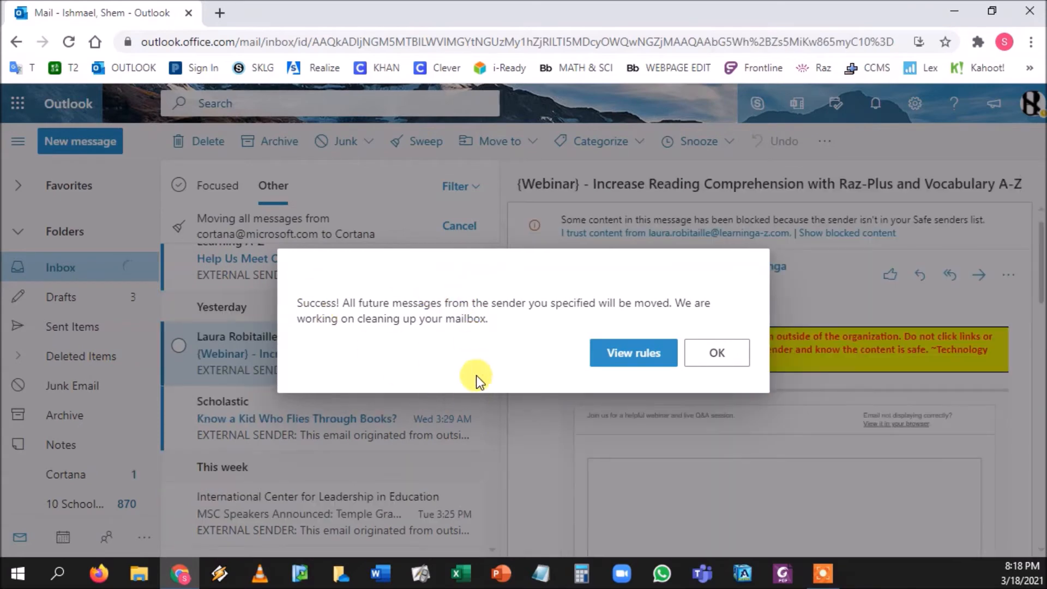
left_click(700, 360)
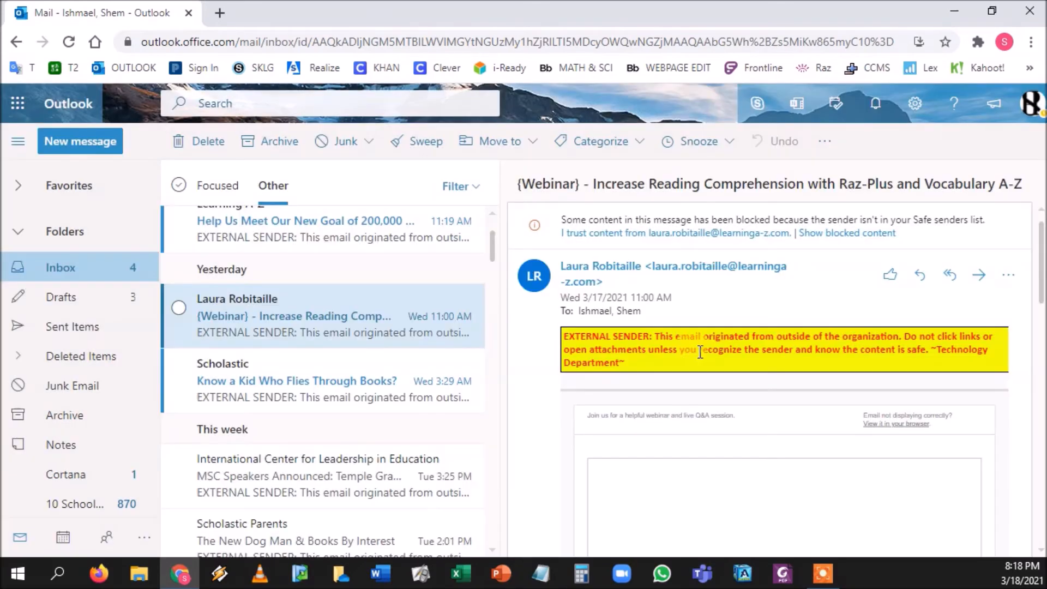
Move all Inbox messages and any future messages from the Scholastic sender to the existing Scholastic folder.
scroll(343, 355, "up", 2)
left_click(236, 448)
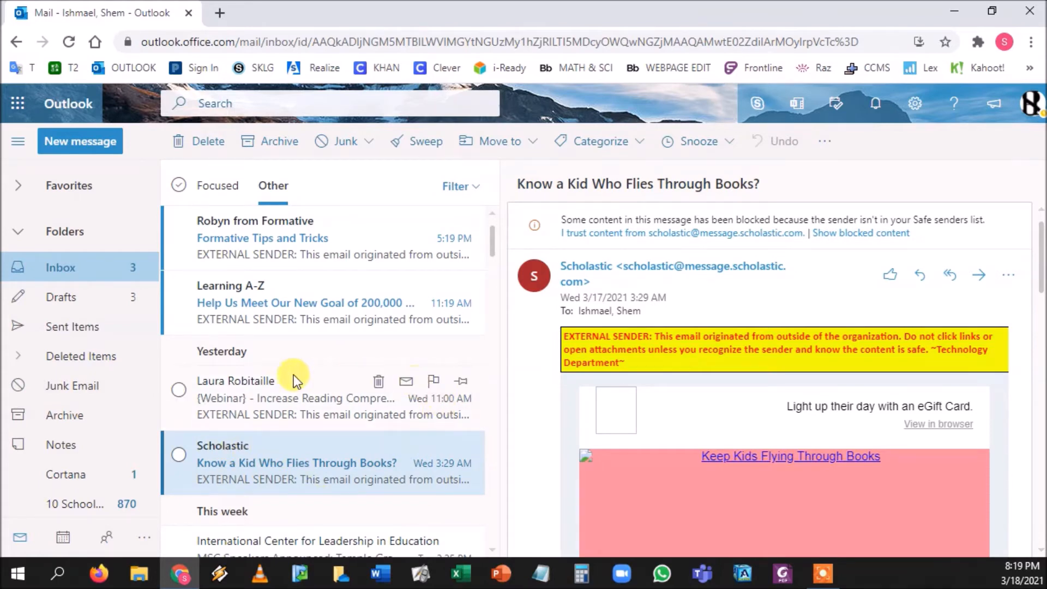
right_click(227, 455)
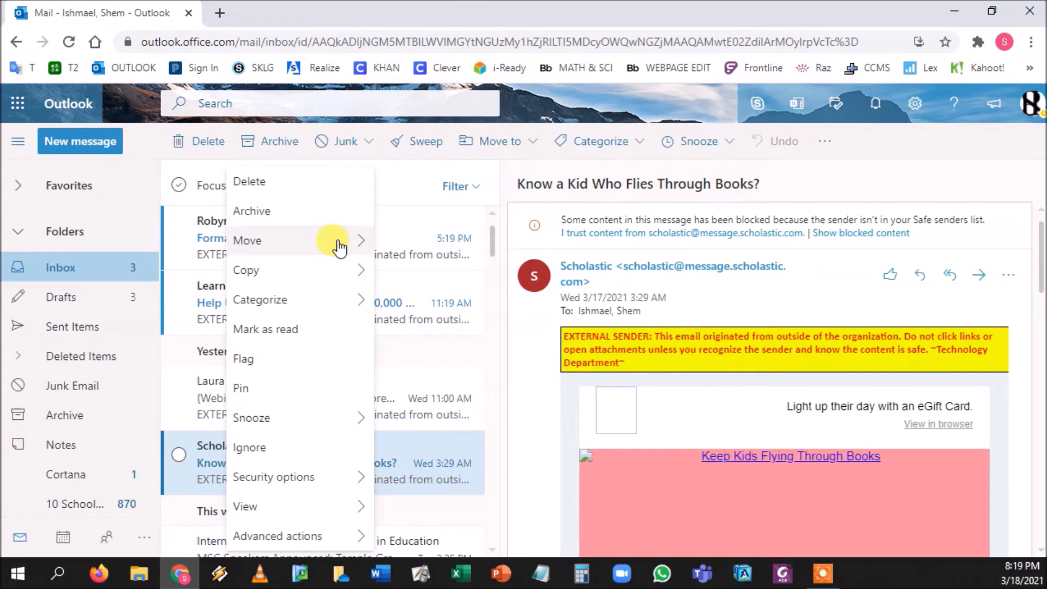
mouse_move(339, 247)
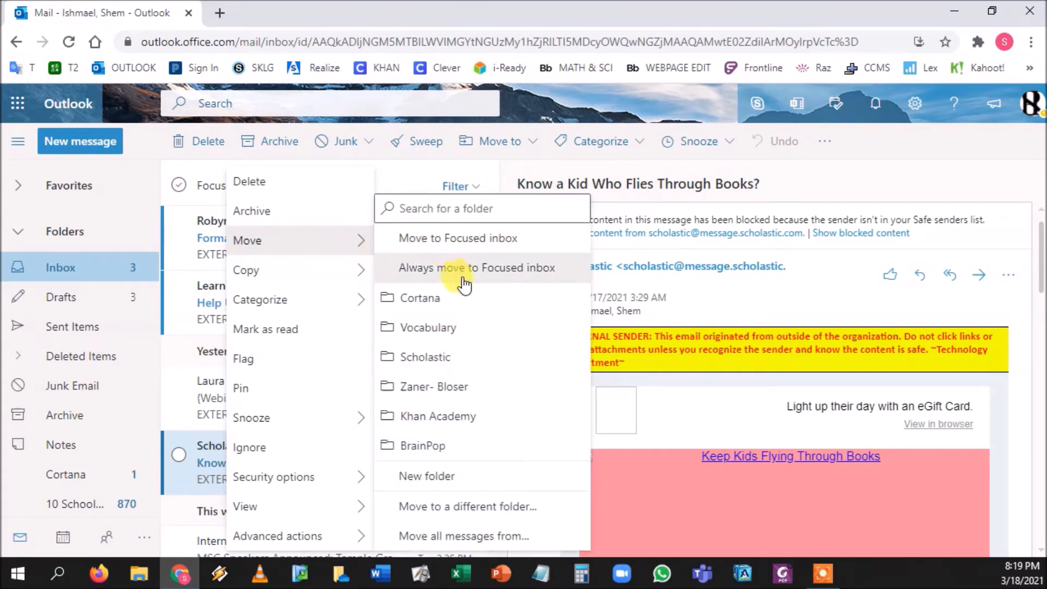
left_click(463, 532)
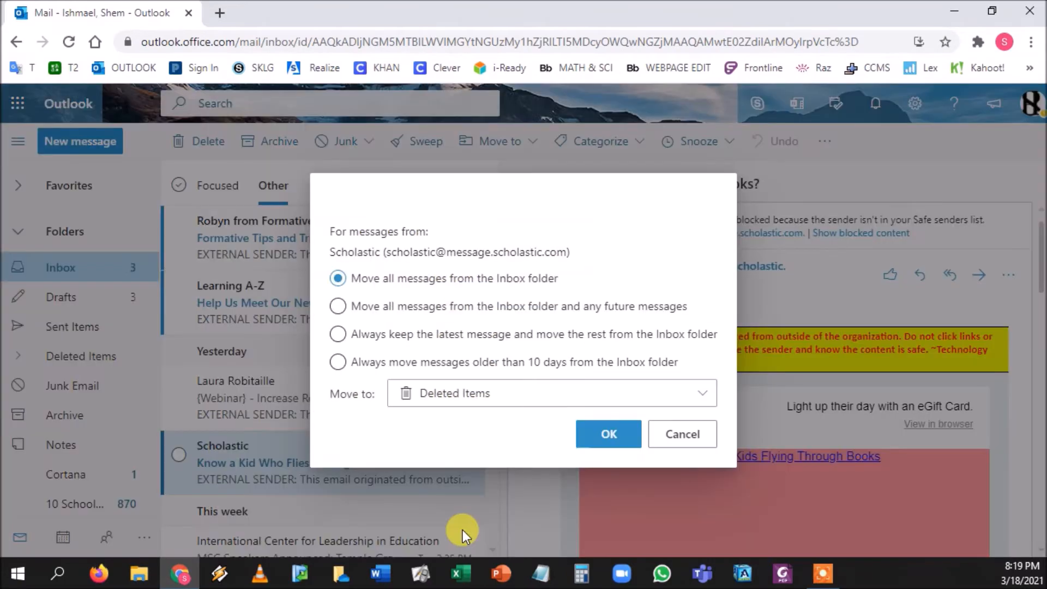
left_click(420, 317)
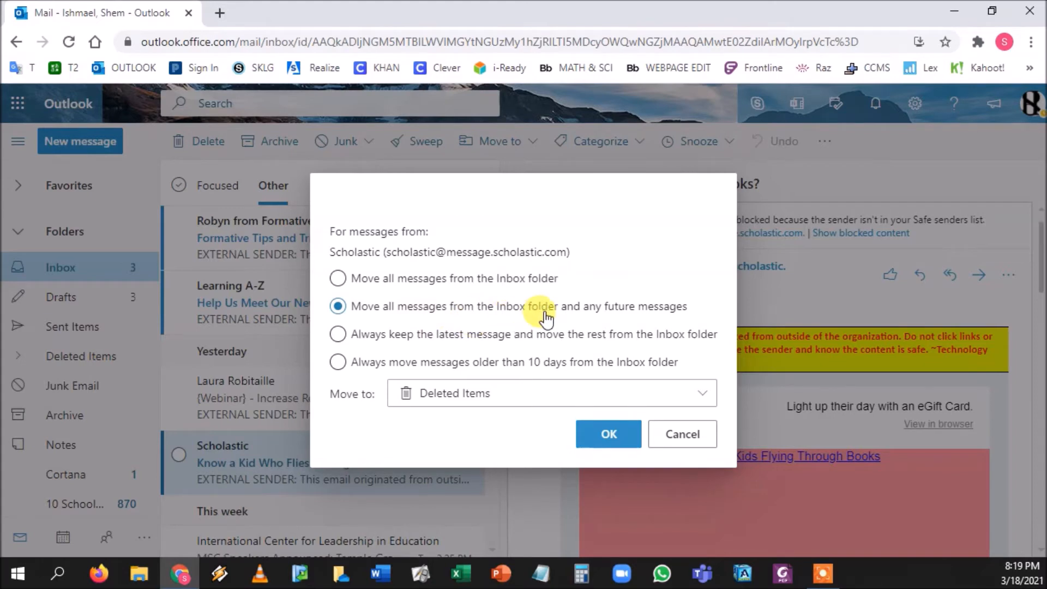
left_click(705, 396)
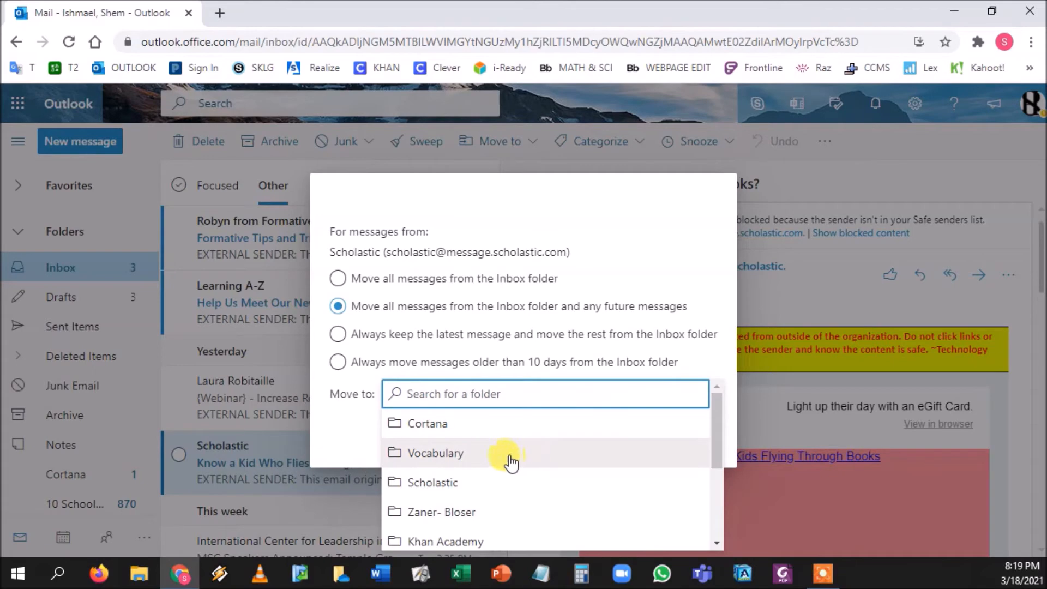
left_click(468, 483)
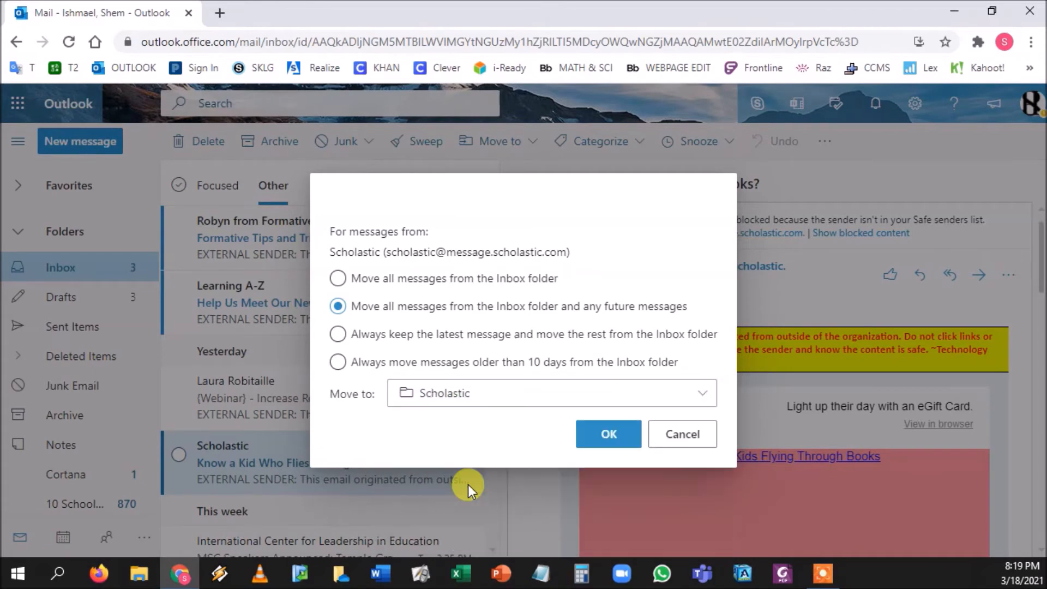
left_click(592, 437)
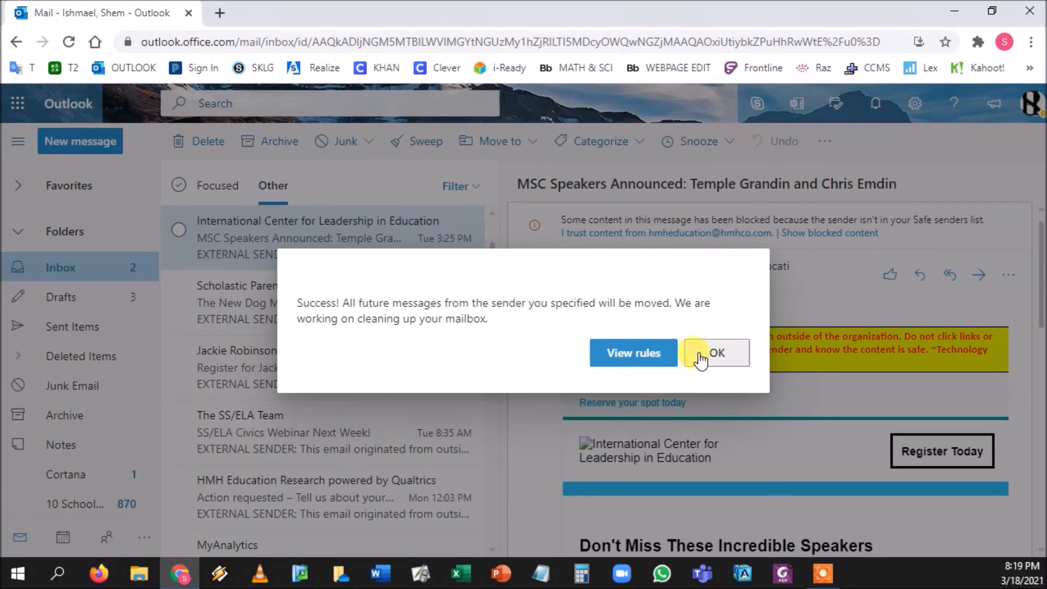
left_click(701, 360)
Look through the messages filed in the 10 Schoology and 11 ZOOM folders.
scroll(294, 367, "down", 3)
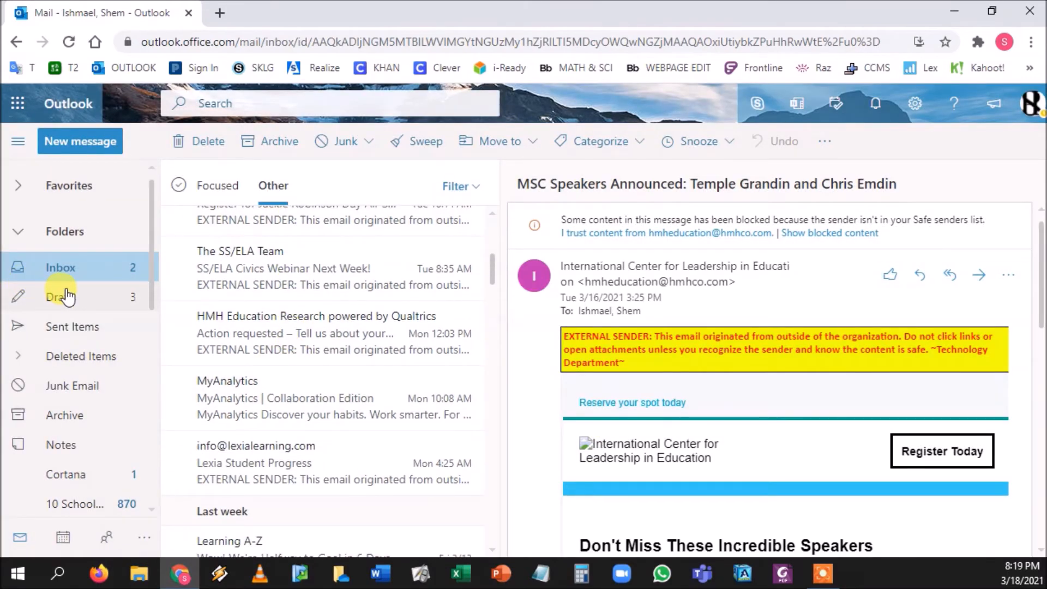
scroll(64, 296, "down", 3)
left_click(67, 345)
scroll(286, 268, "down", 3)
scroll(286, 267, "down", 10)
scroll(249, 317, "down", 5)
scroll(250, 318, "down", 3)
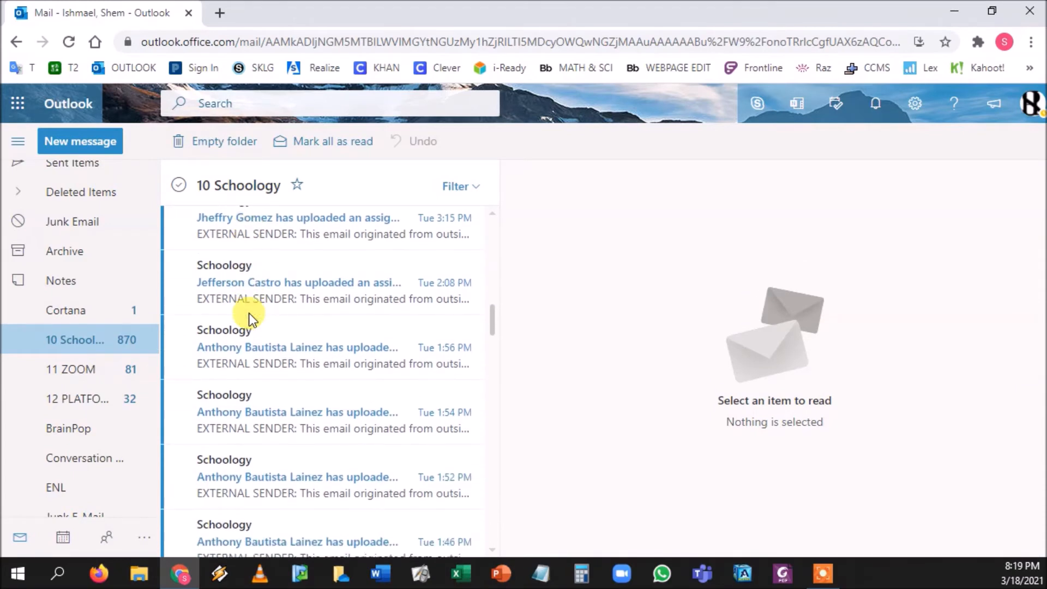
left_click(64, 377)
scroll(297, 299, "down", 2)
scroll(297, 301, "down", 8)
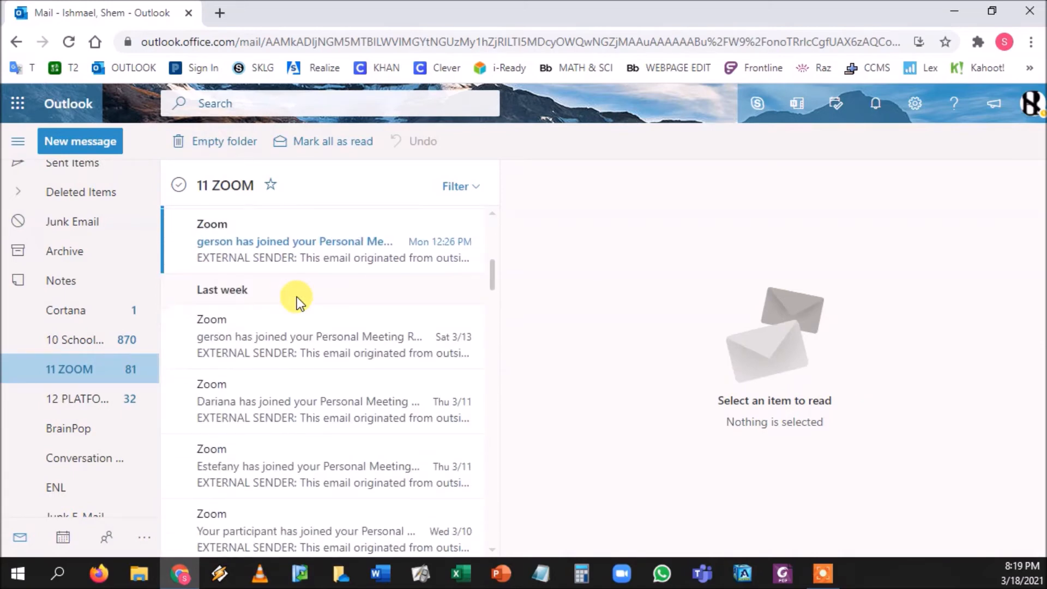
scroll(297, 299, "down", 6)
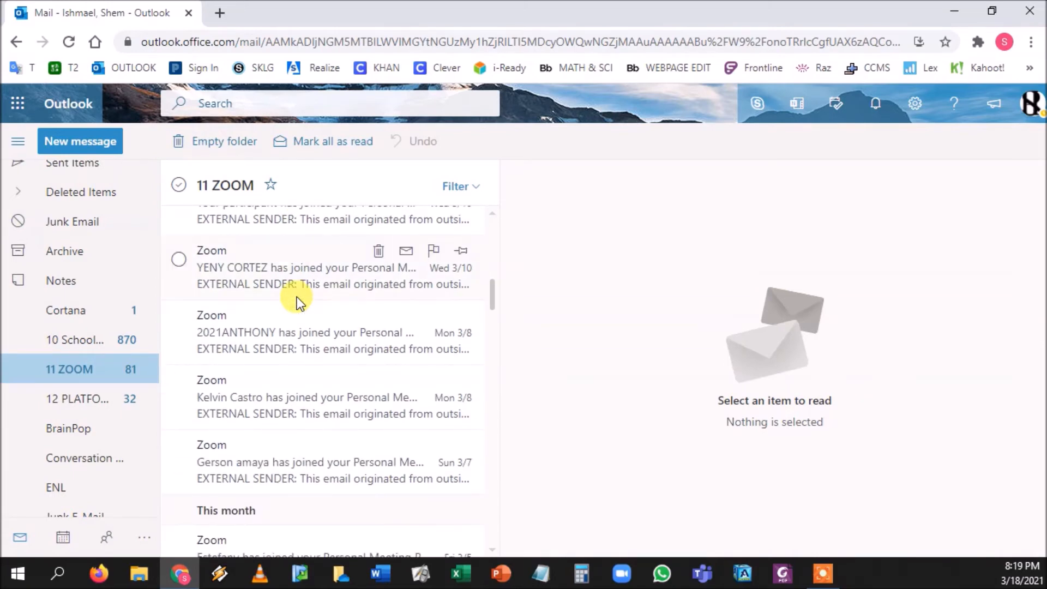
left_click(95, 344)
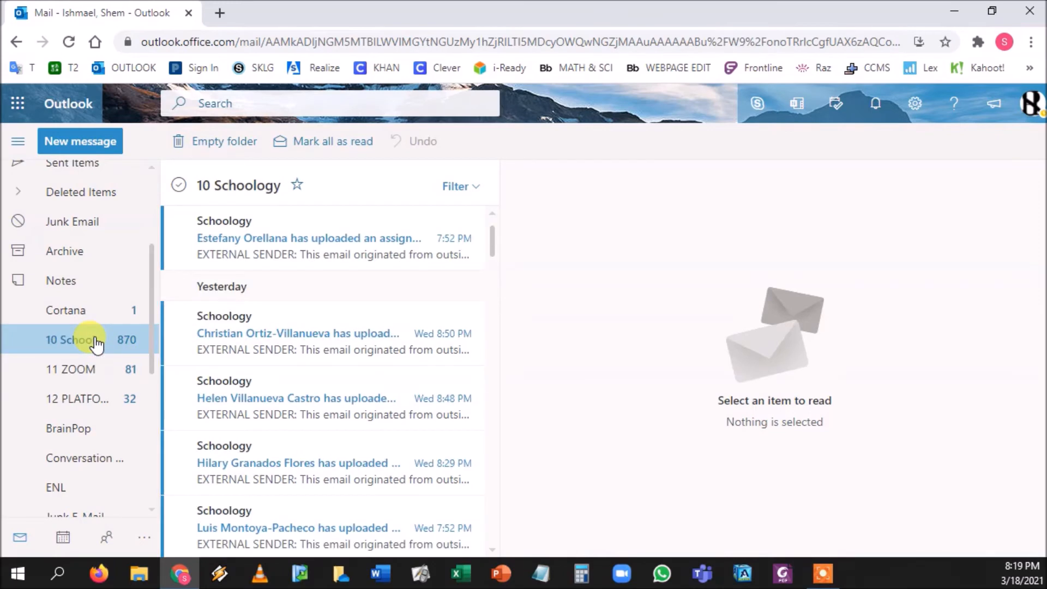
scroll(95, 343, "up", 3)
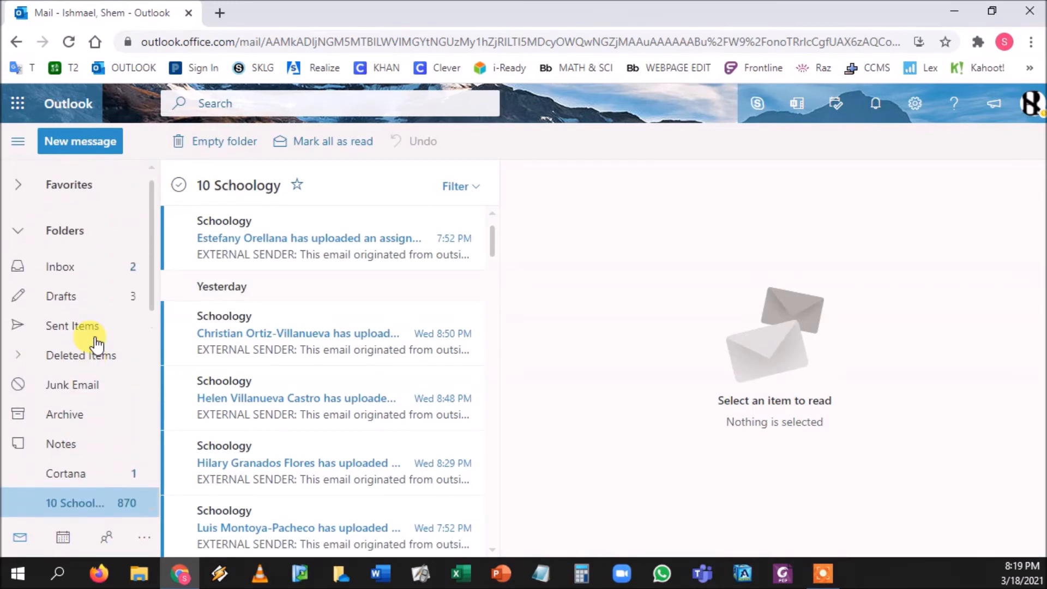
Return to the Inbox and look over the pinned and recent messages in the Focused list.
left_click(100, 276)
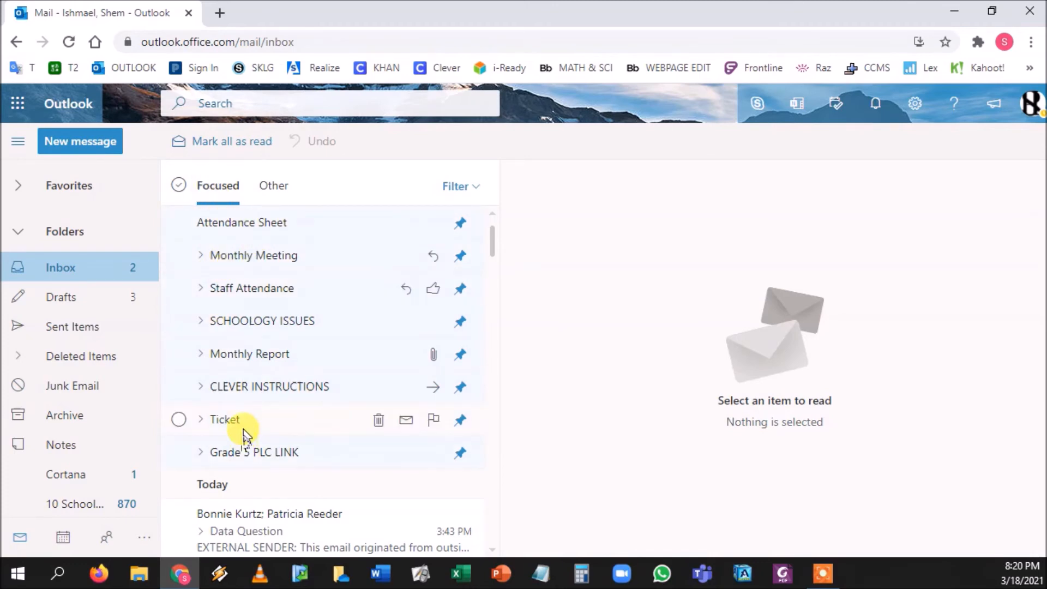
scroll(243, 431, "down", 5)
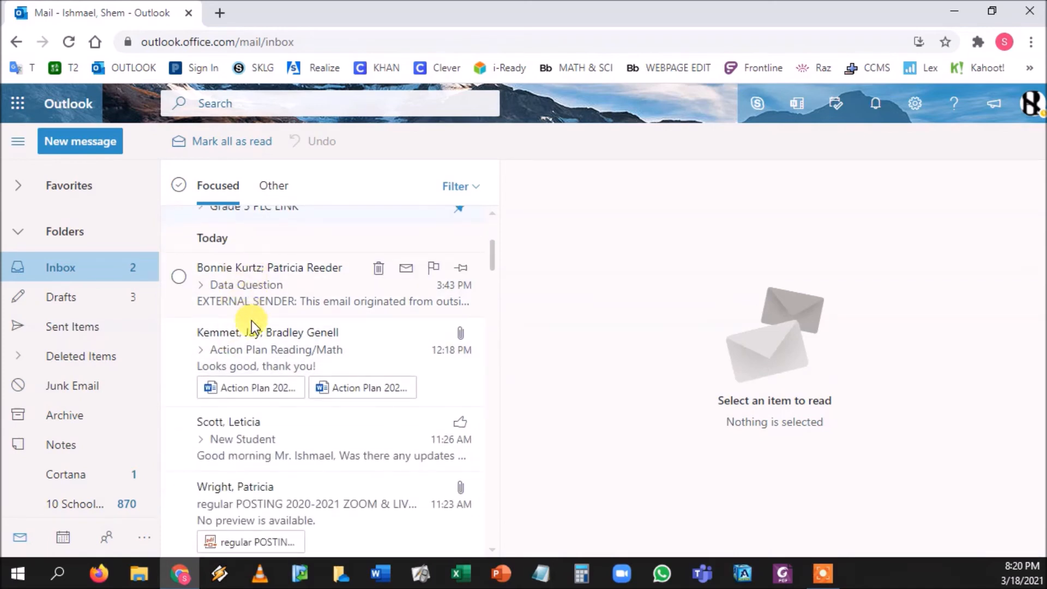
scroll(247, 329, "down", 3)
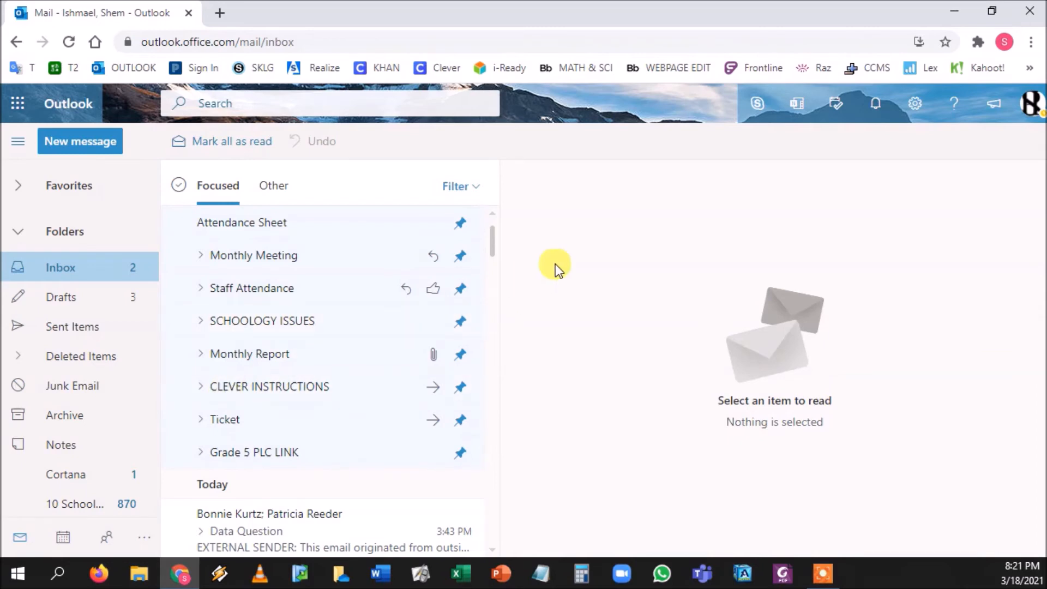
Search the Outlook settings for "rules" and open the Inbox rules.
left_click(907, 106)
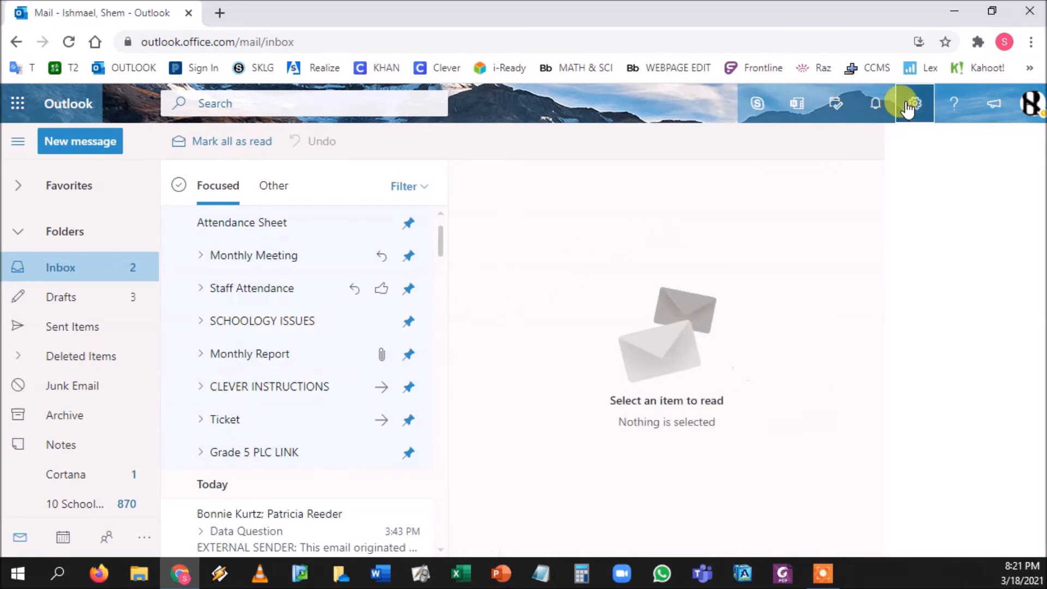
left_click(880, 194)
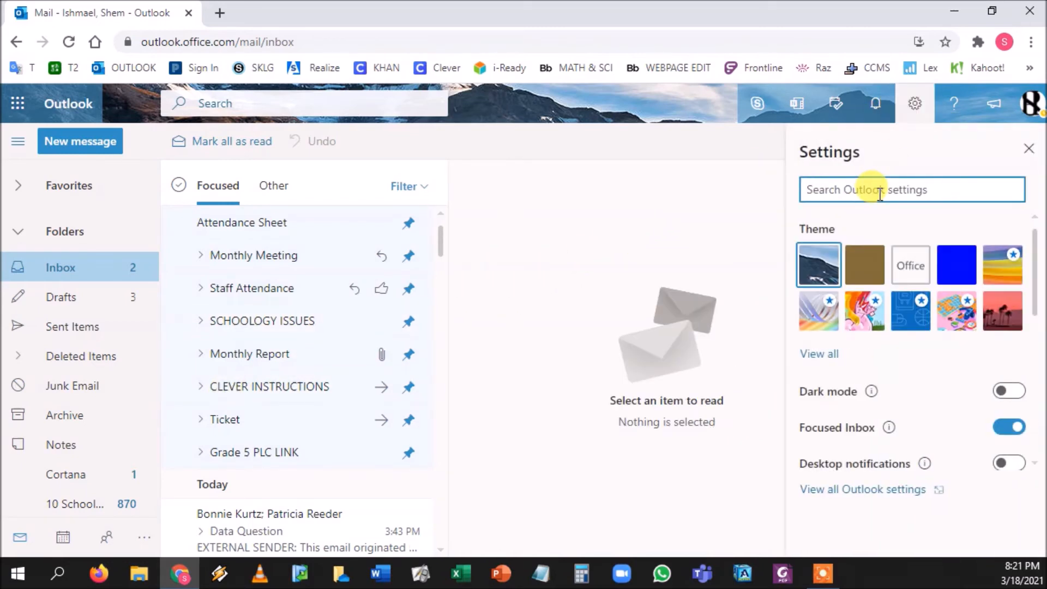
type("rules")
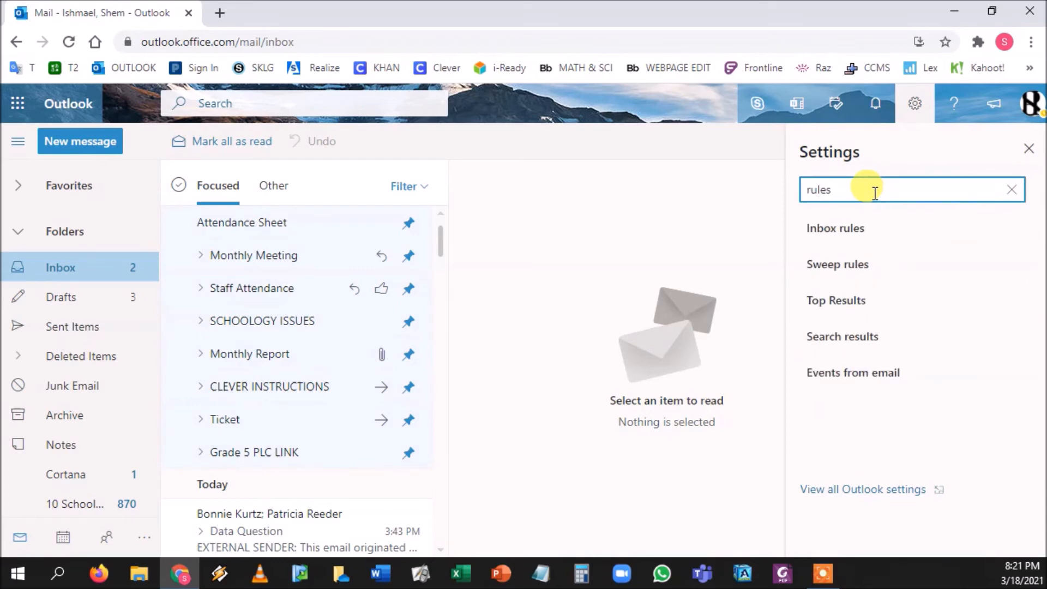
left_click(867, 227)
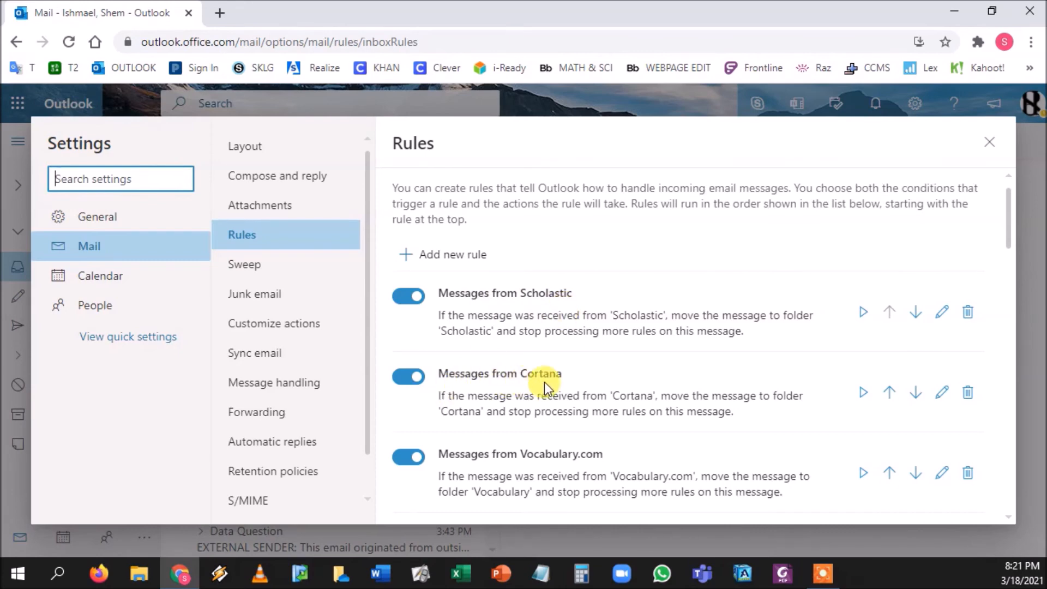
Review the list of inbox rules, checking which folder each sender's messages are moved to.
scroll(548, 382, "down", 1)
scroll(578, 372, "down", 2)
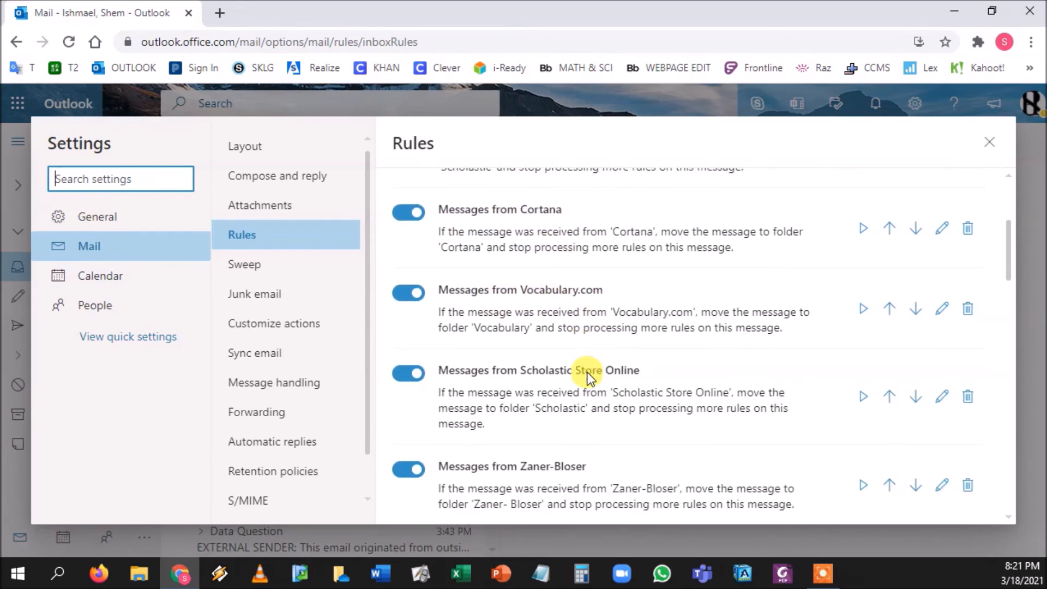
scroll(581, 377, "down", 3)
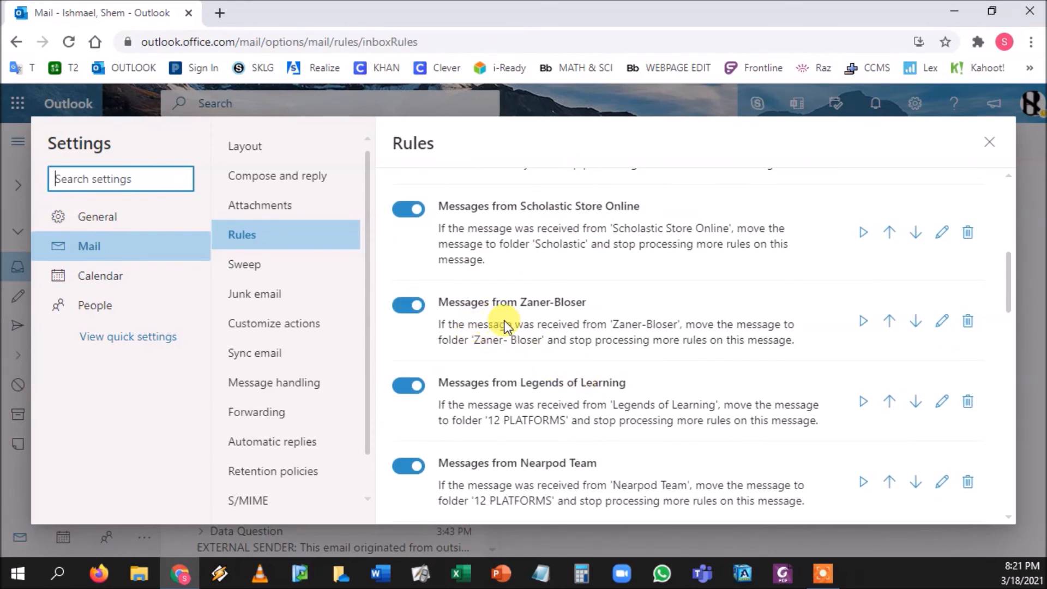
scroll(603, 327, "down", 1)
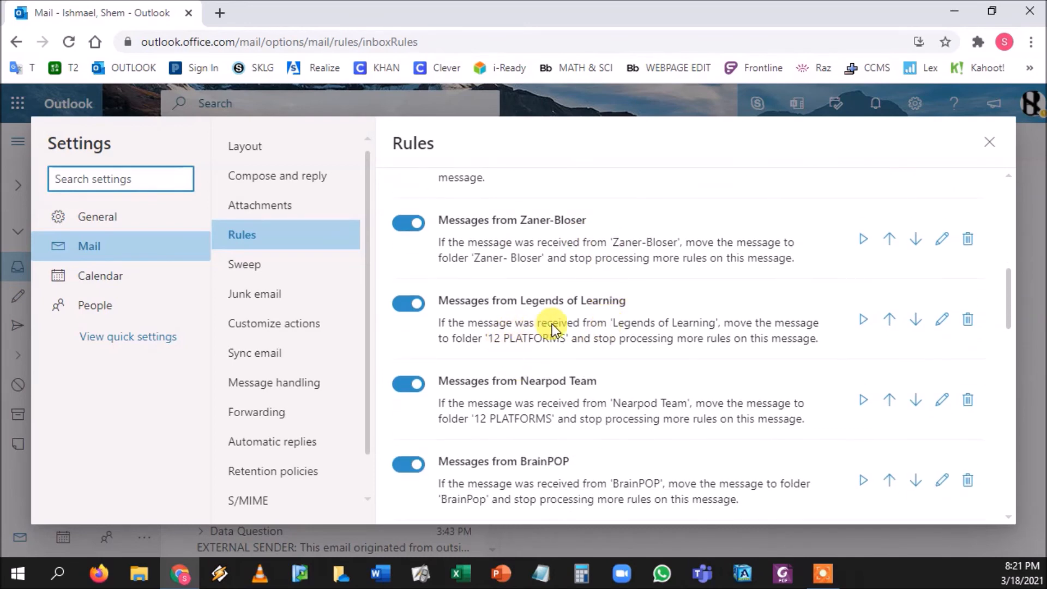
scroll(587, 331, "down", 2)
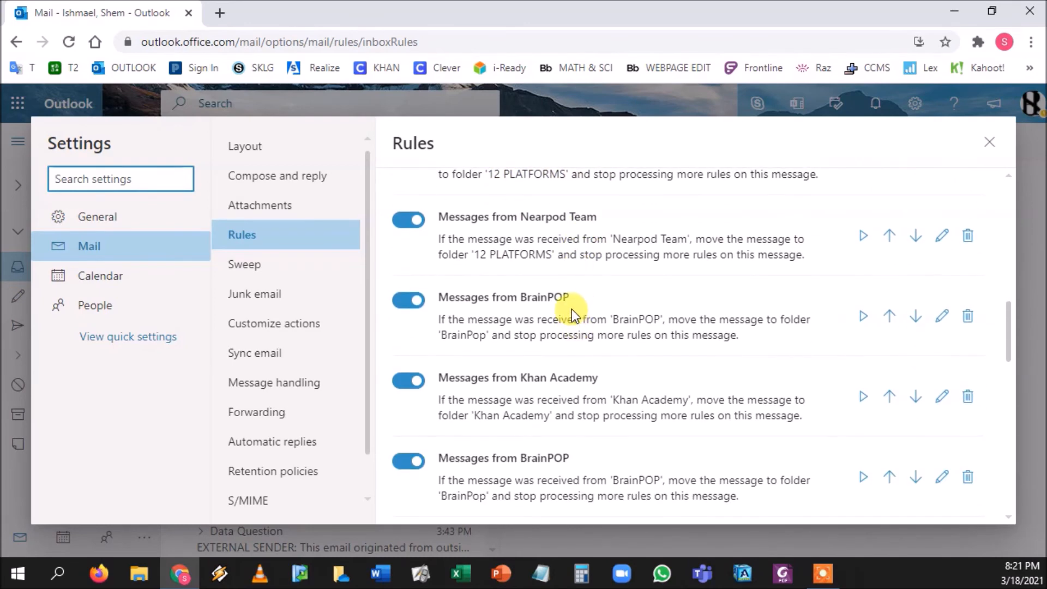
scroll(572, 306, "down", 2)
scroll(571, 313, "down", 1)
scroll(565, 342, "down", 2)
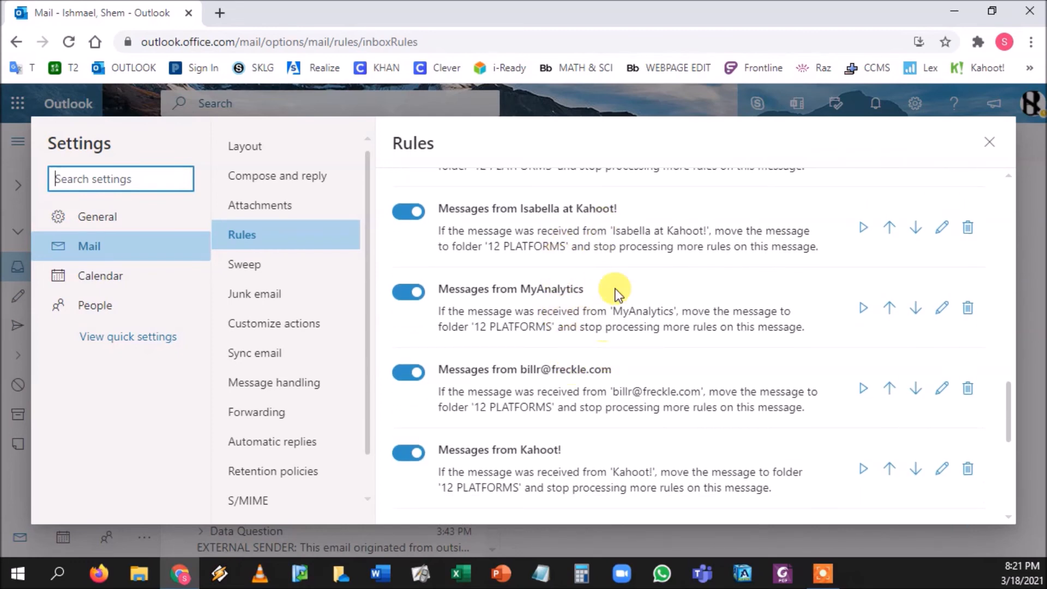
scroll(617, 355, "down", 1)
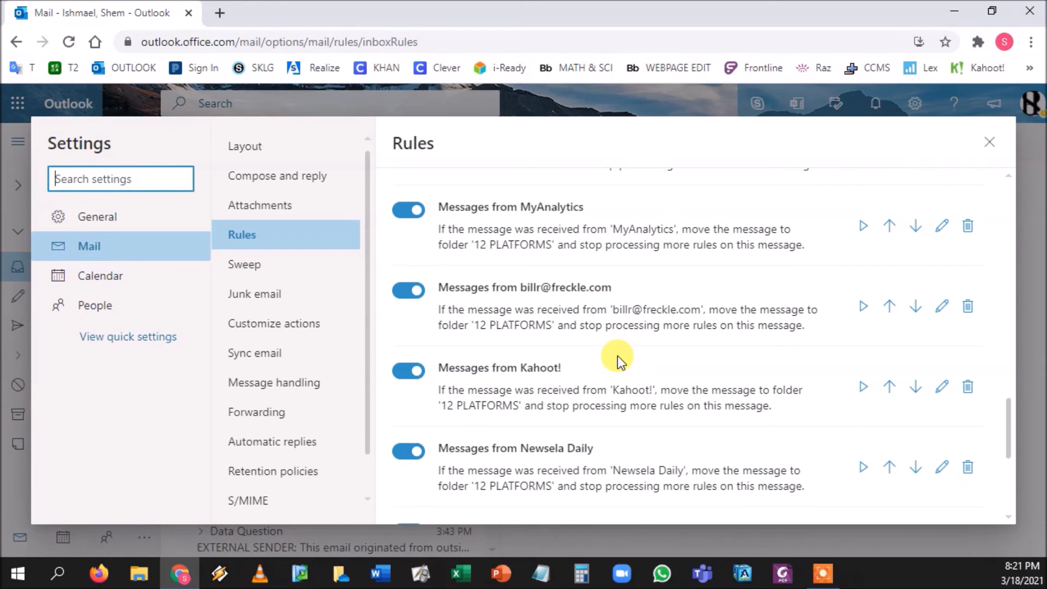
Look through the last inbox rules down to the Zoom rule, and go back up to the Khan Academy rule.
scroll(608, 357, "down", 2)
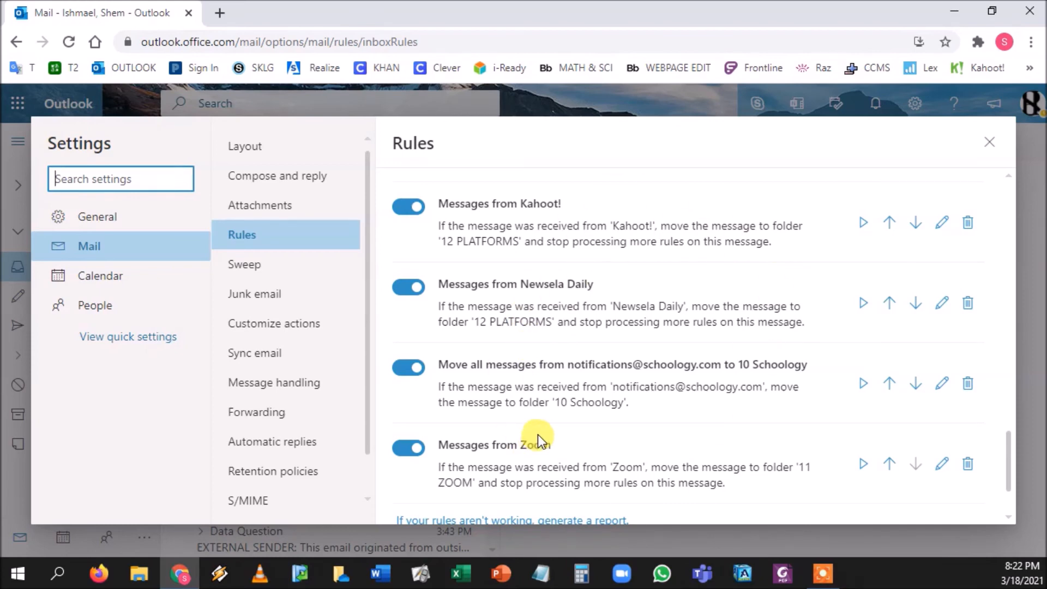
scroll(537, 434, "up", 5)
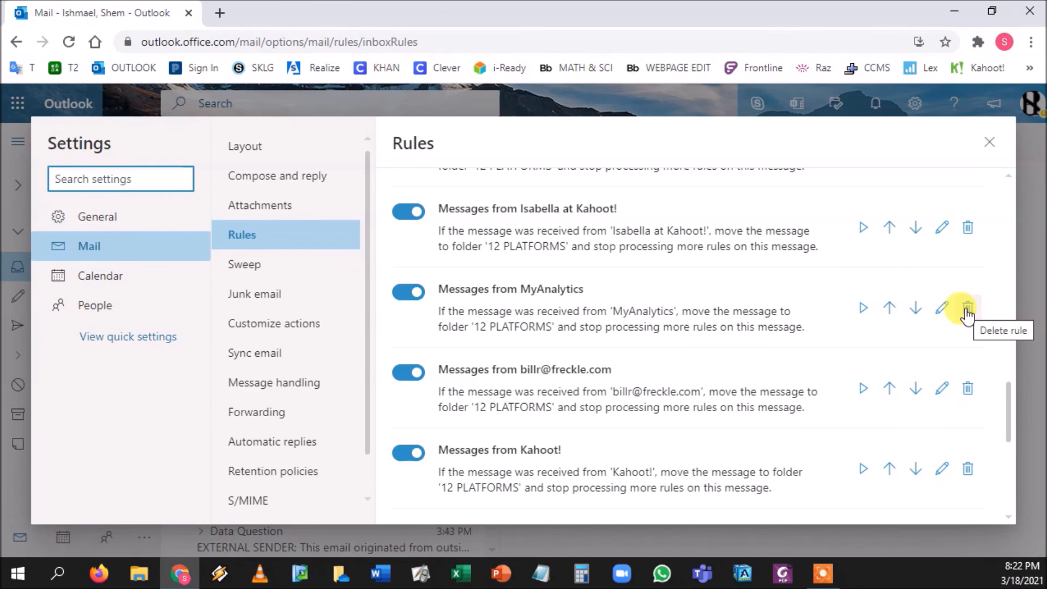
scroll(955, 232, "up", 1)
scroll(956, 232, "up", 2)
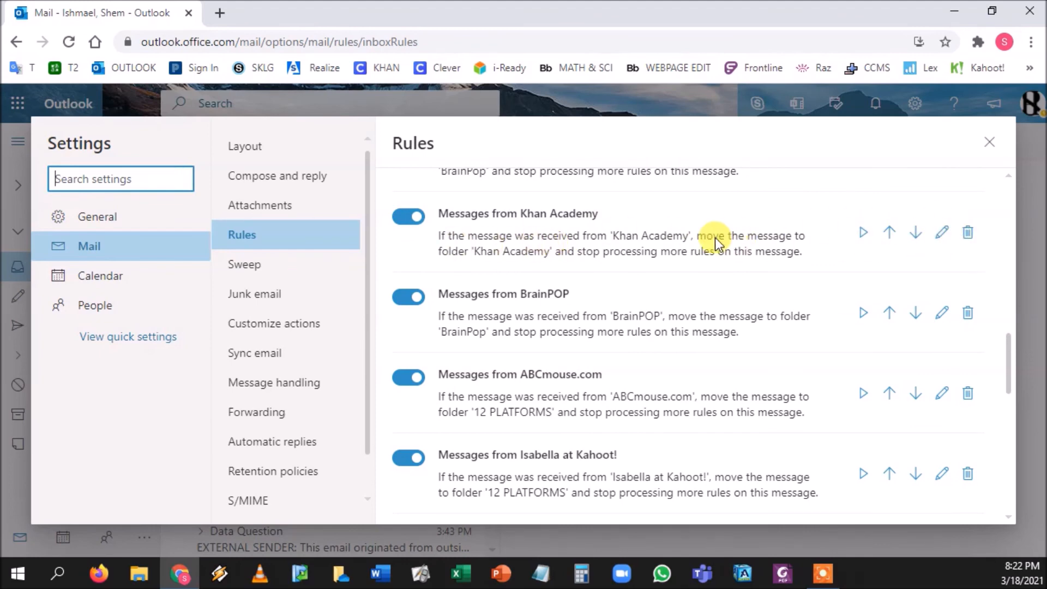
Bring up the deletion prompt for the Messages from Khan Academy rule, cancel it, and close the settings.
left_click(961, 233)
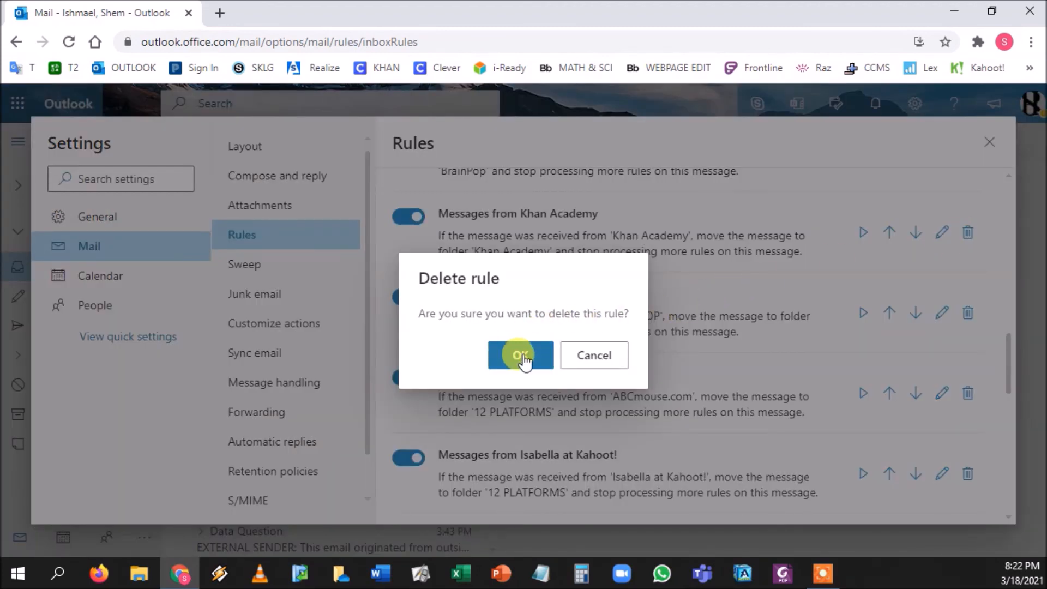
left_click(568, 360)
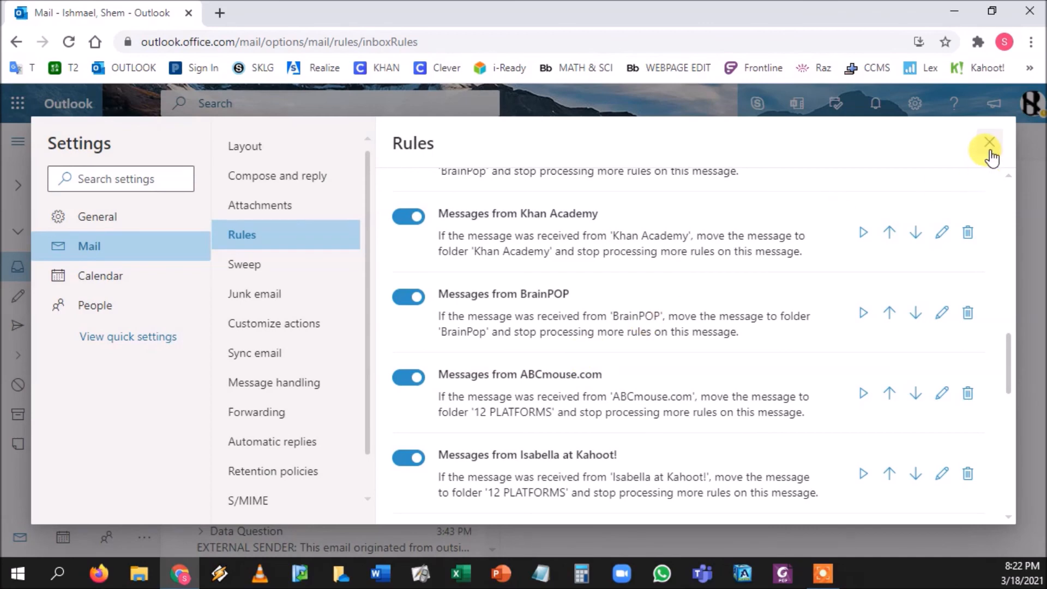
left_click(990, 143)
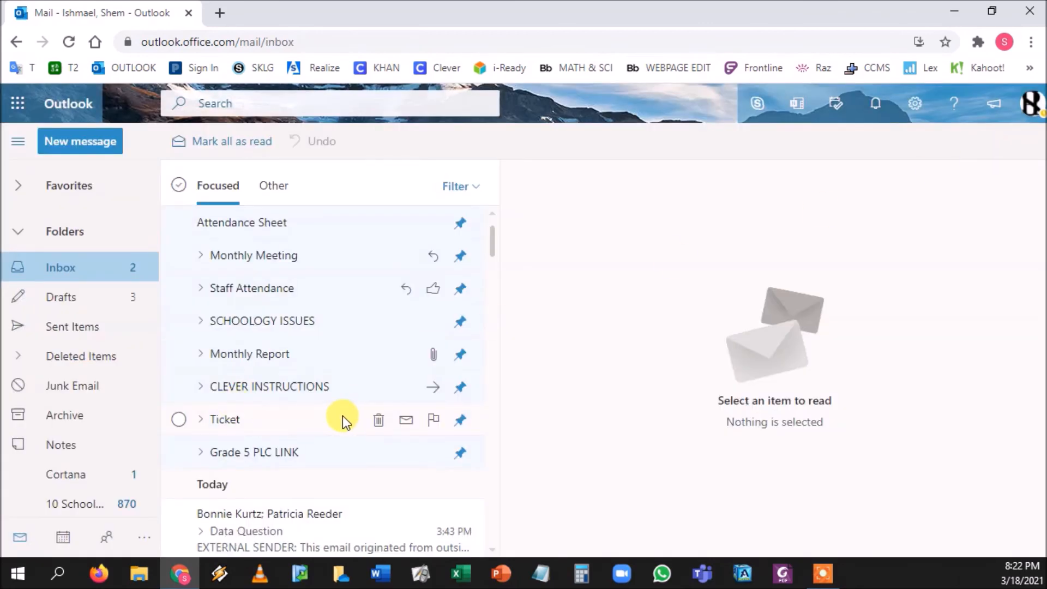